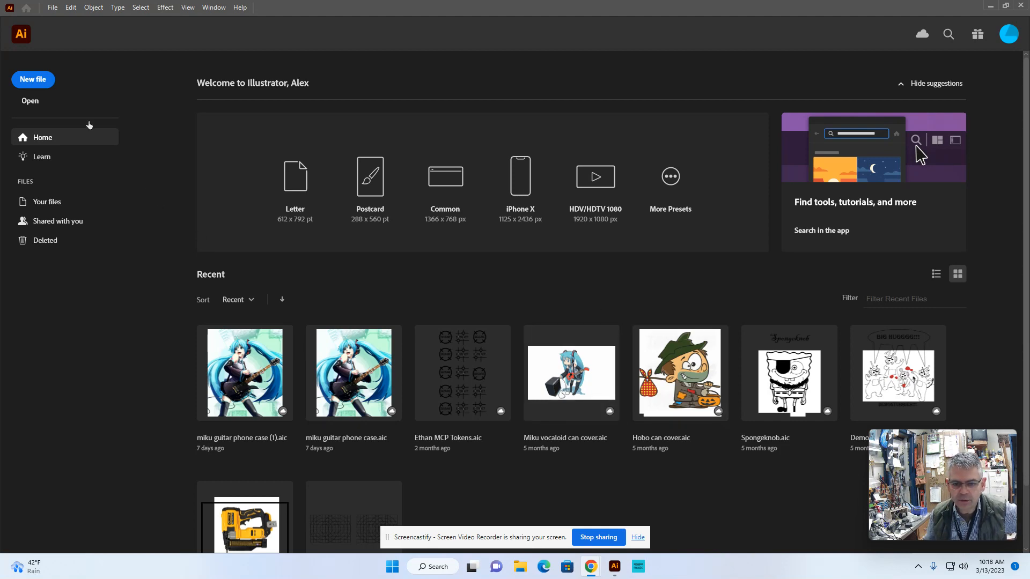
Create a new document measured in inches, 29 inches wide and 17 inches high
click(31, 80)
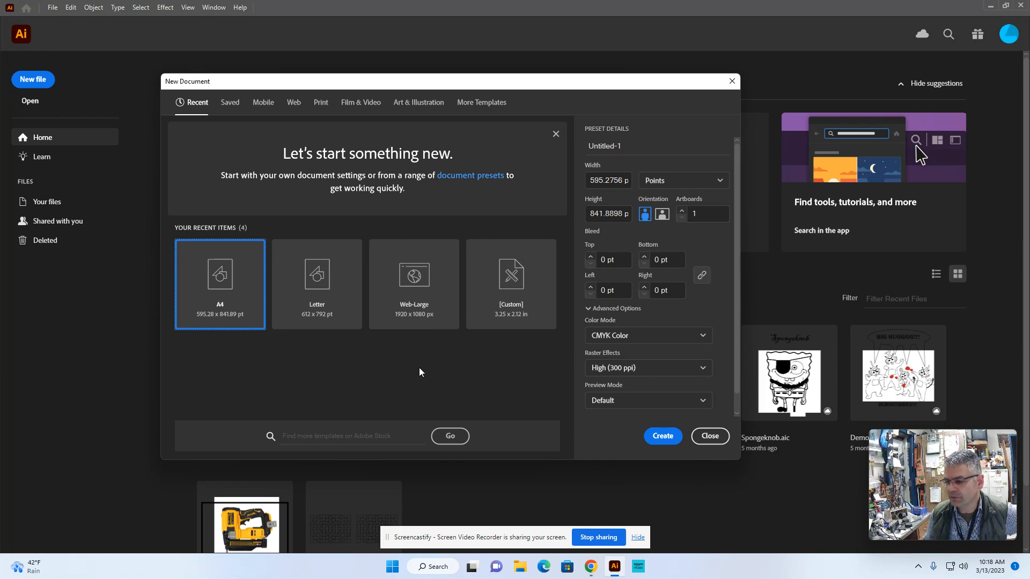
click(676, 183)
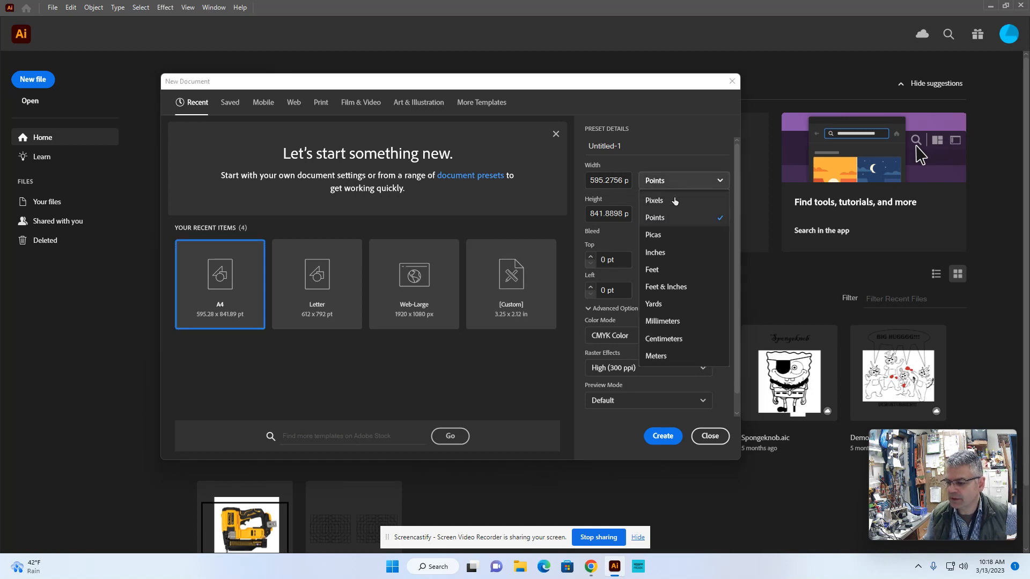
click(665, 252)
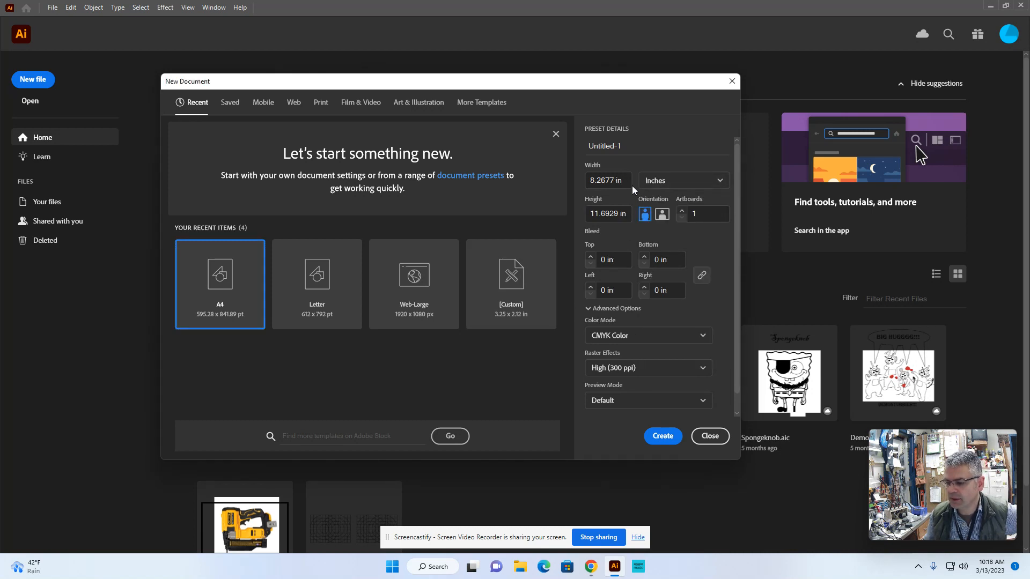
drag(625, 177, 589, 180)
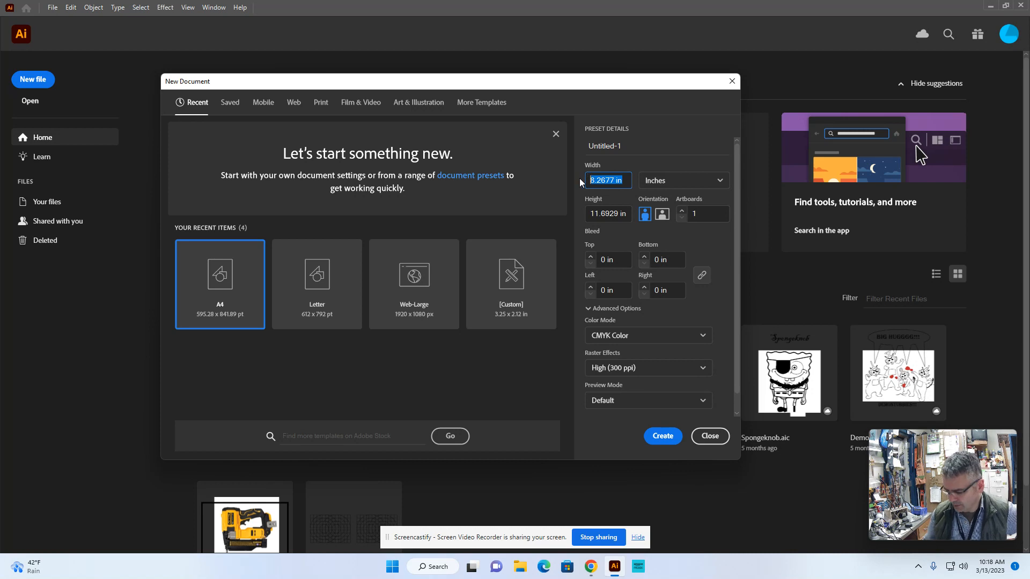
text(29)
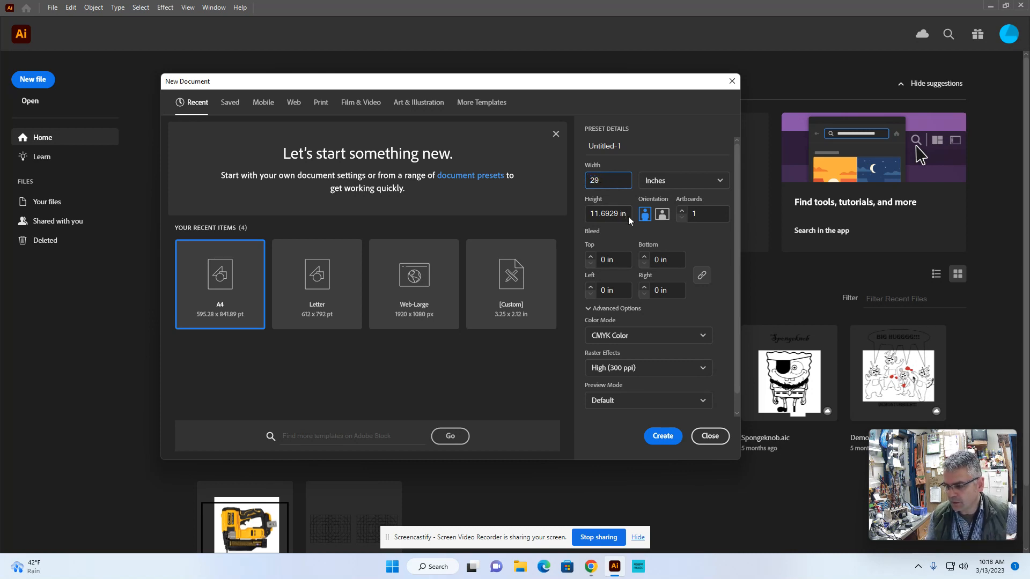
double_click(607, 215)
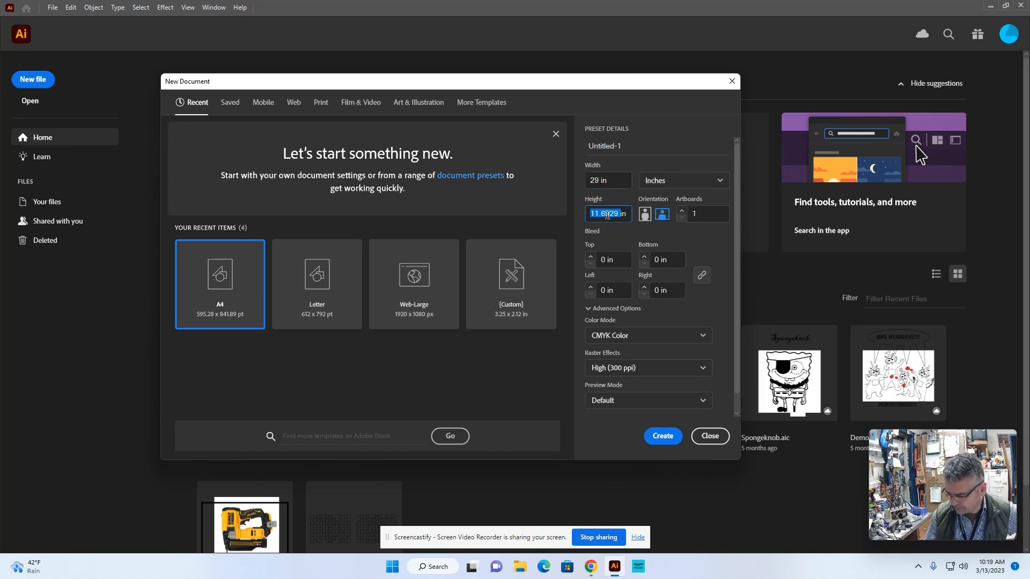
click(662, 436)
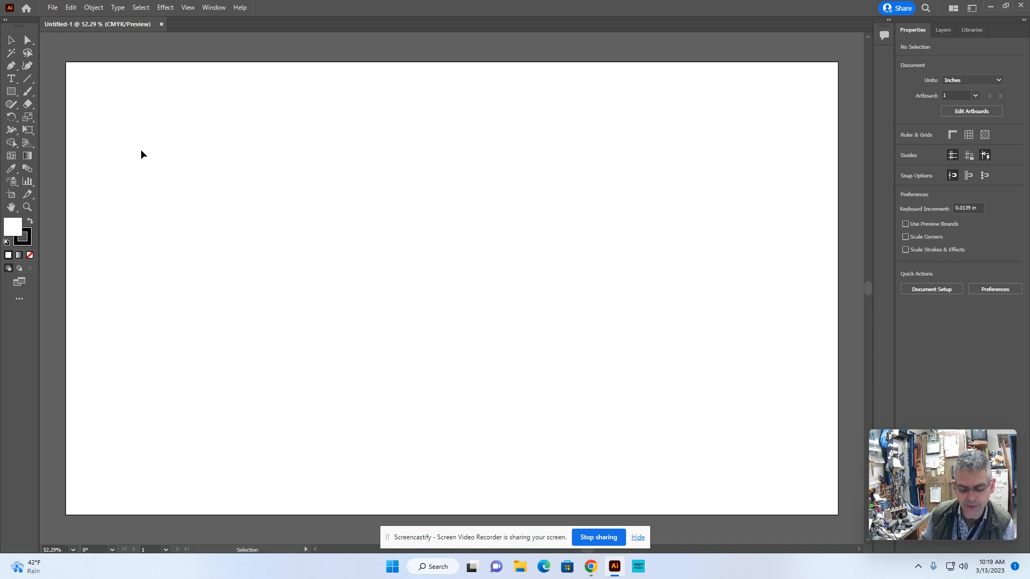
Show the rulers and place vertical guides at about 5, 10, 15, 20 and 25 inches across the artboard
key(ctrl+r)
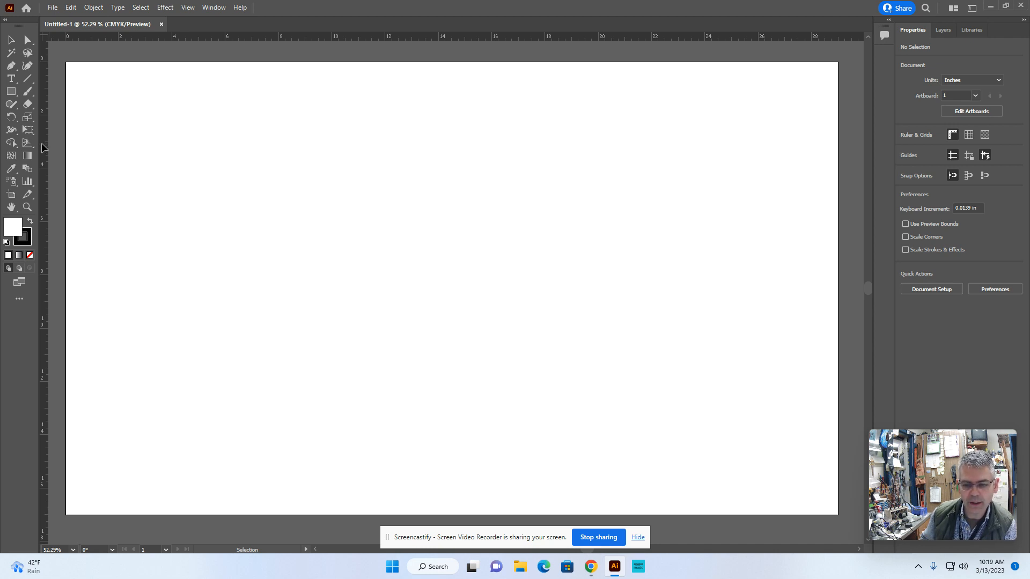
drag(43, 148, 199, 156)
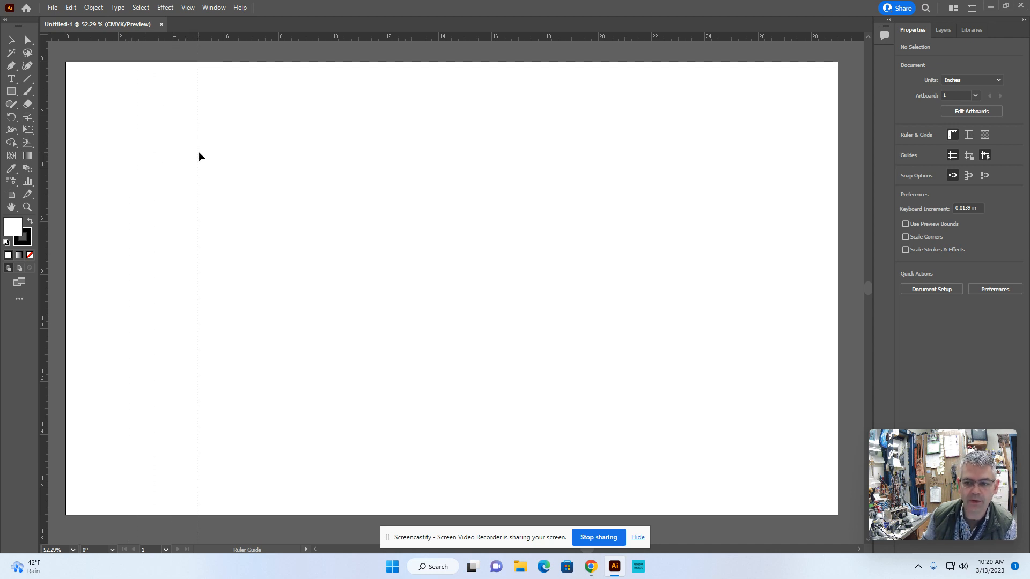
drag(199, 156, 198, 156)
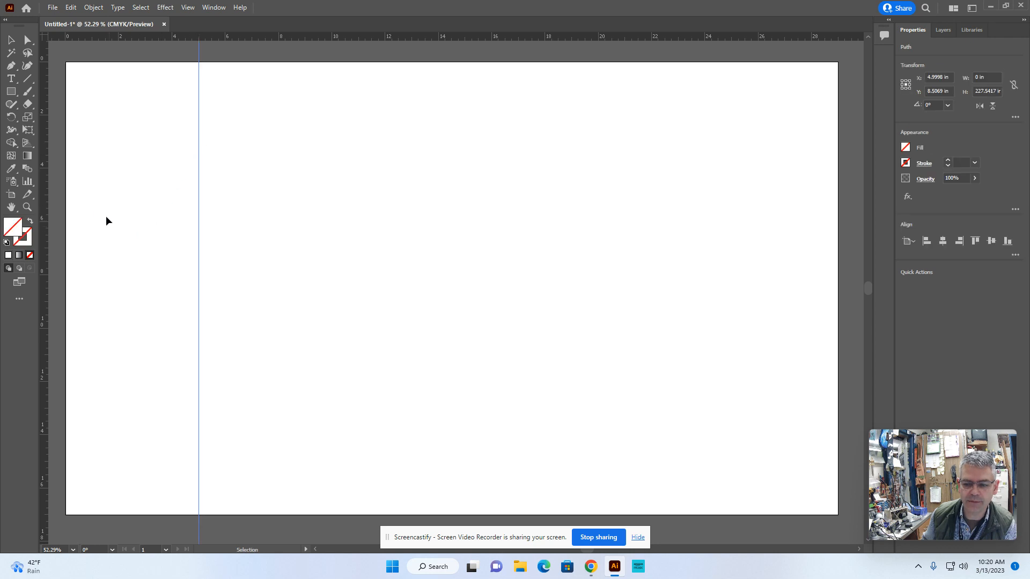
drag(45, 205, 333, 207)
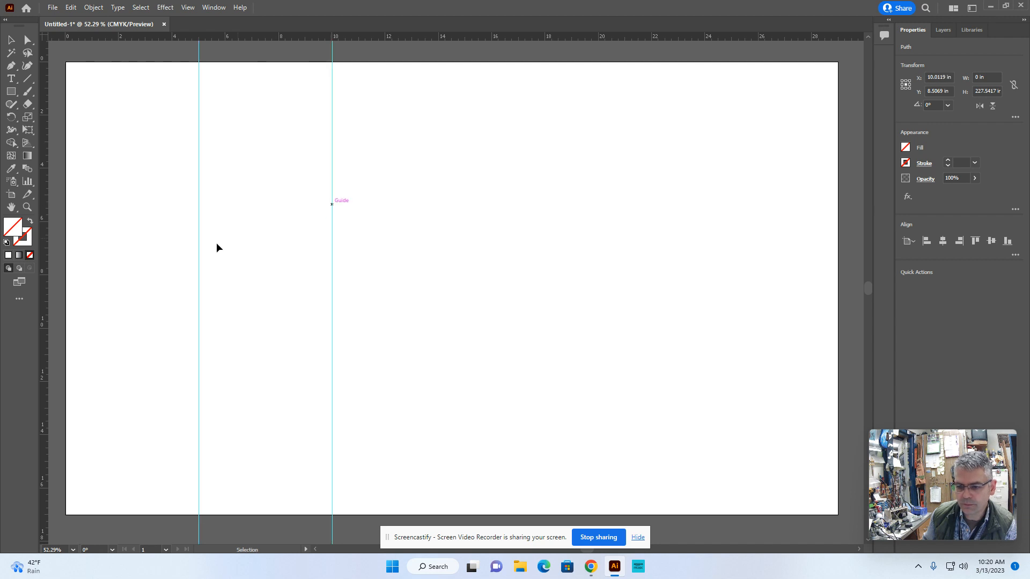
drag(43, 214, 464, 219)
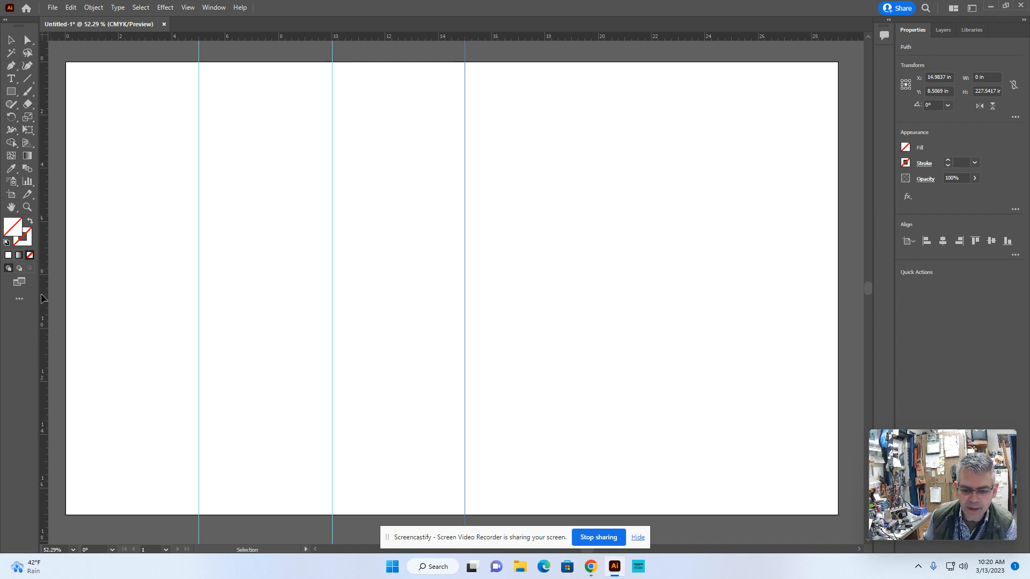
drag(42, 301, 599, 214)
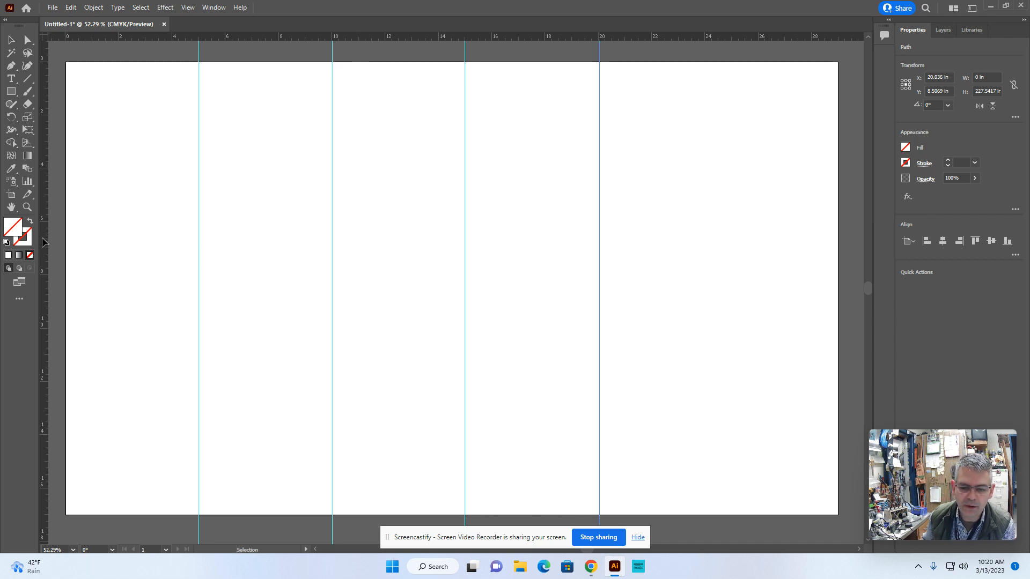
drag(46, 243, 731, 250)
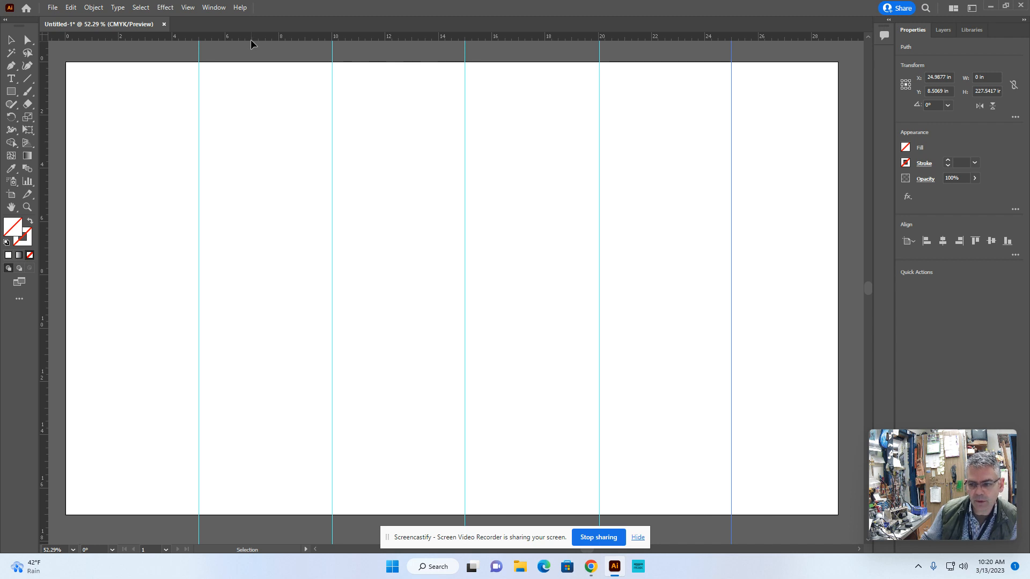
Place horizontal guides at about 8 and 16 inches down the artboard
drag(252, 42, 255, 278)
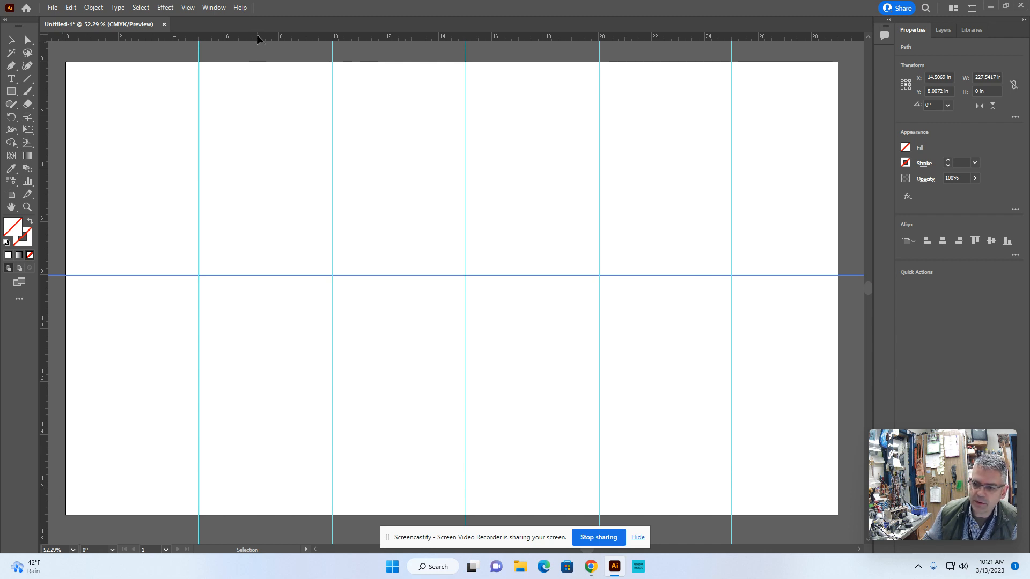
drag(257, 35, 259, 489)
drag(259, 493, 259, 493)
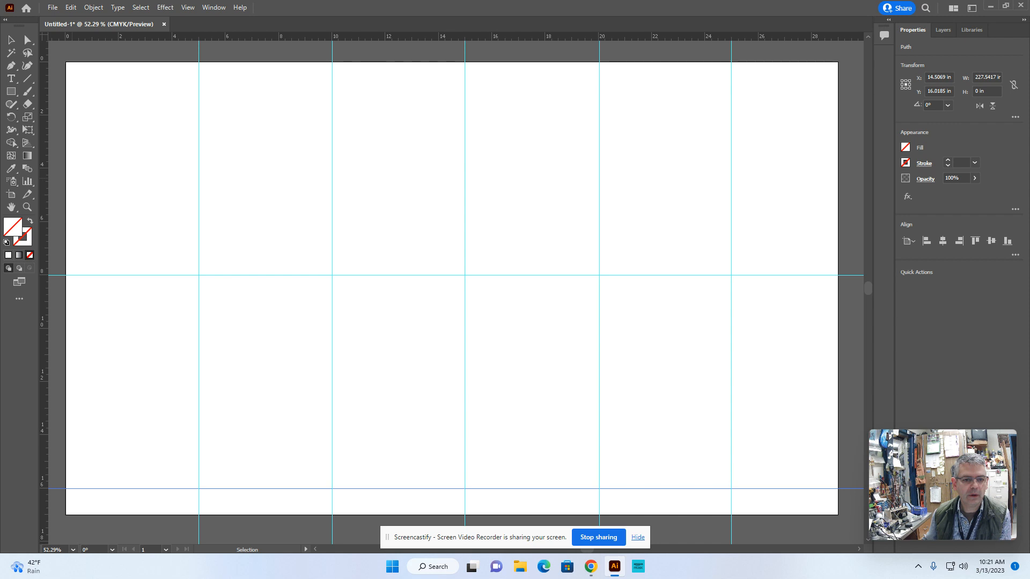
Switch to Chrome and run a Google image search for "groot line drawing"
drag(0, 54, 82, 31)
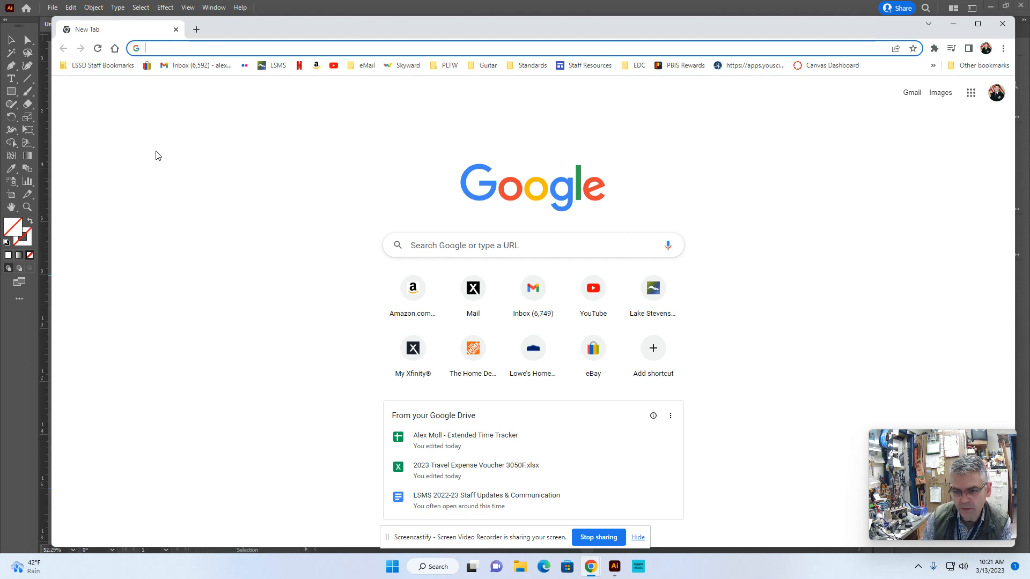
text(gr)
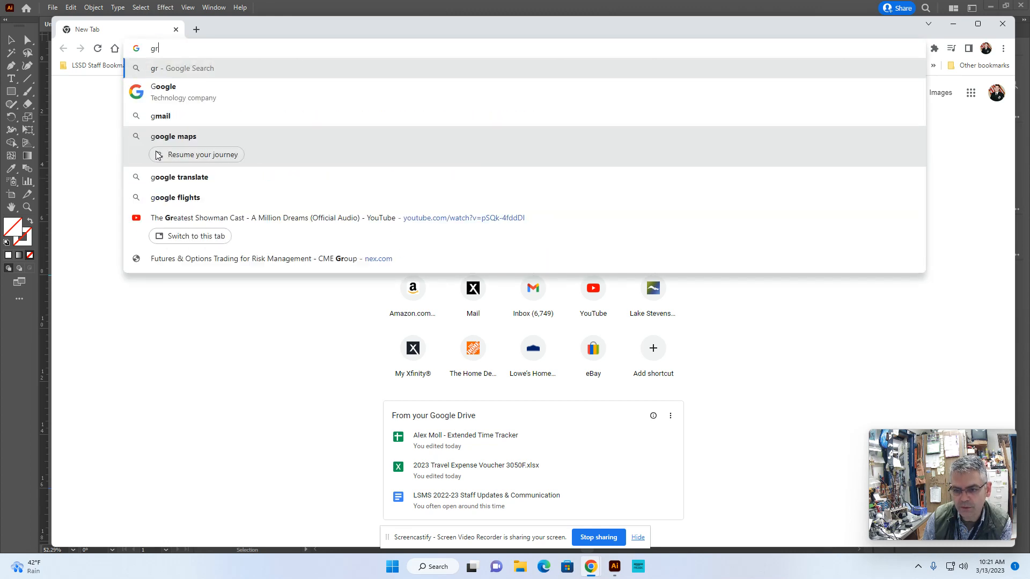
text(oot line dra)
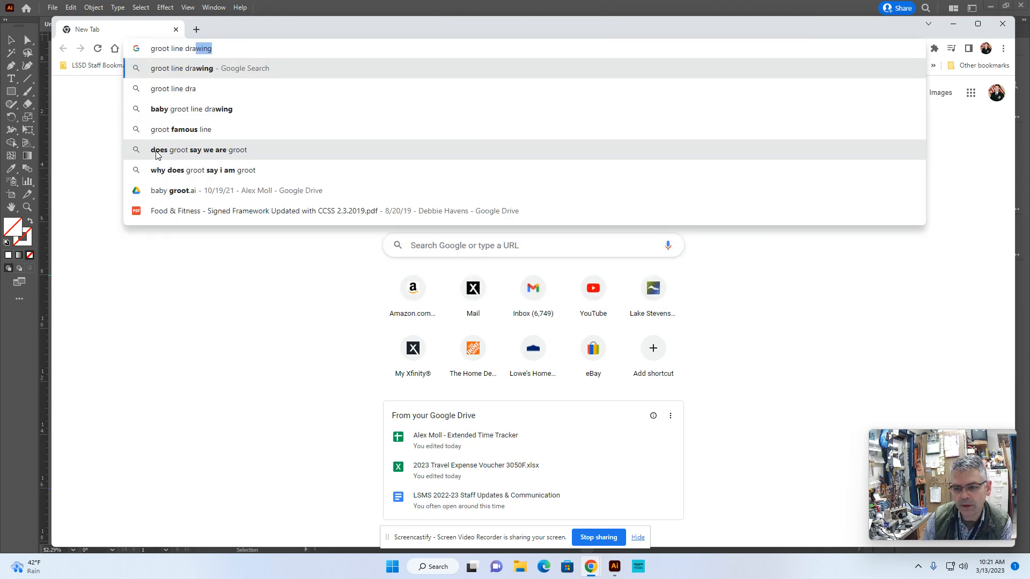
key(Return)
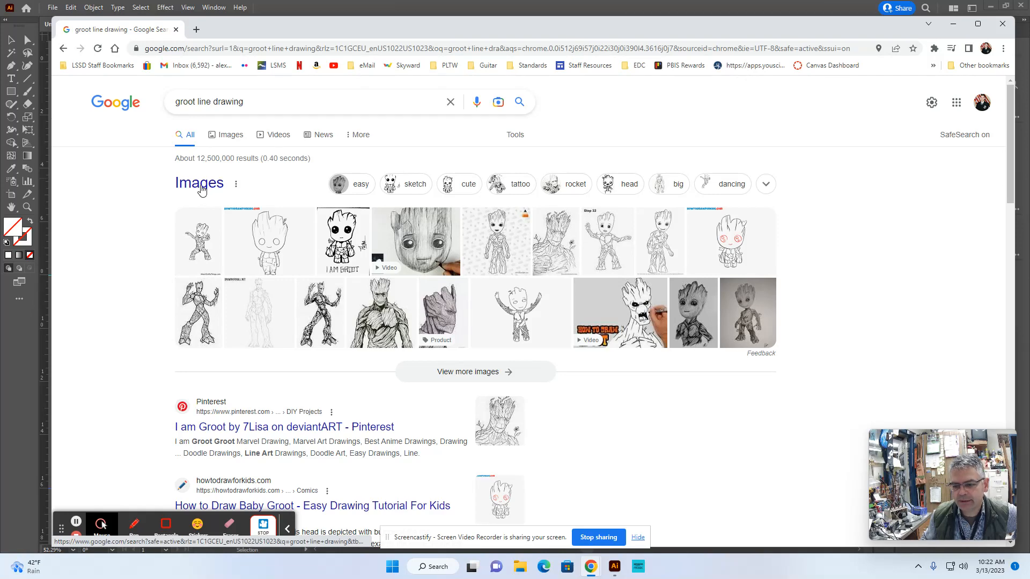
click(225, 134)
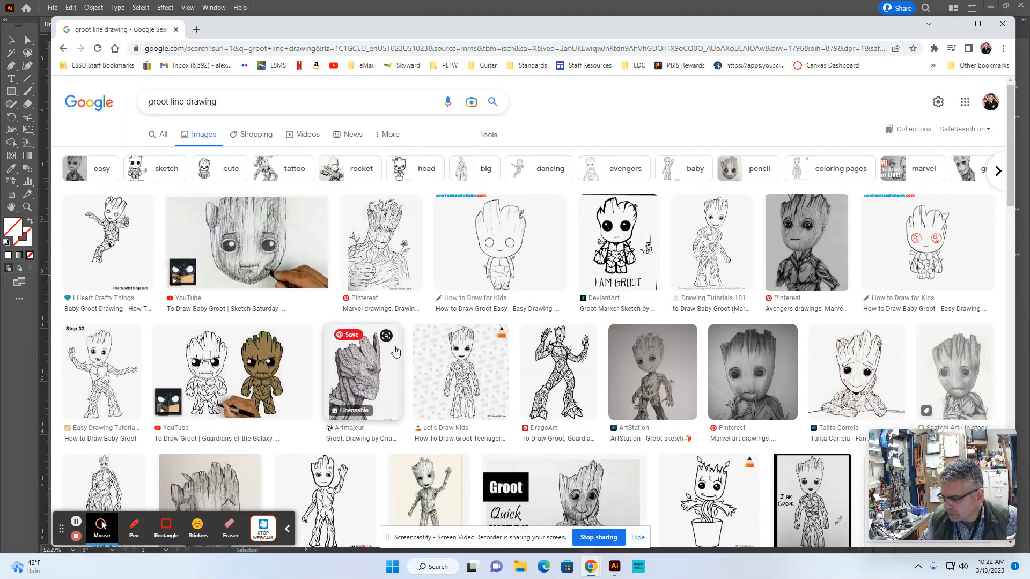
Open the Drawing Skill picture of baby Groot in a pot from the image results and copy the image
scroll(435, 347, down, 2)
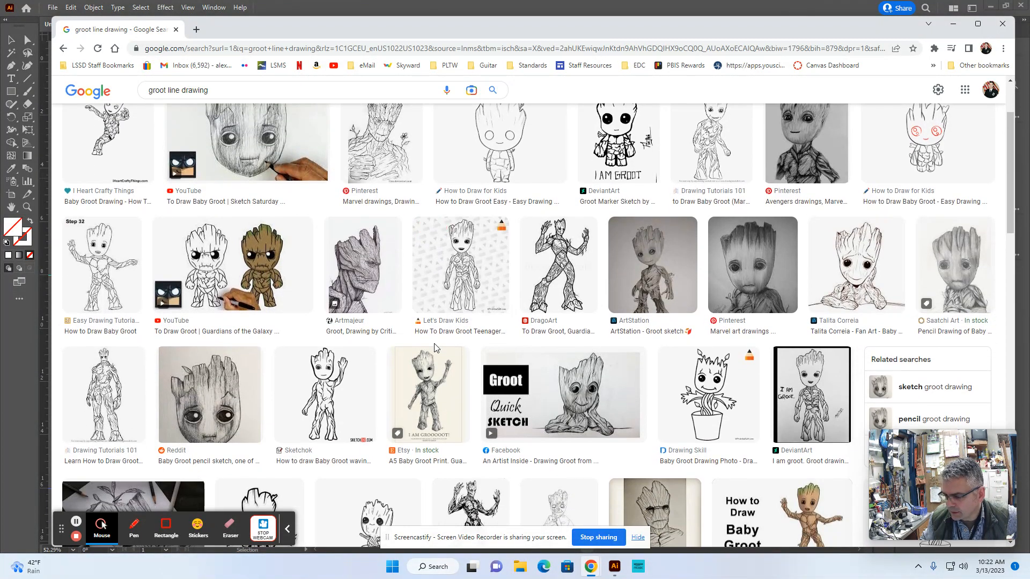
scroll(435, 347, down, 1)
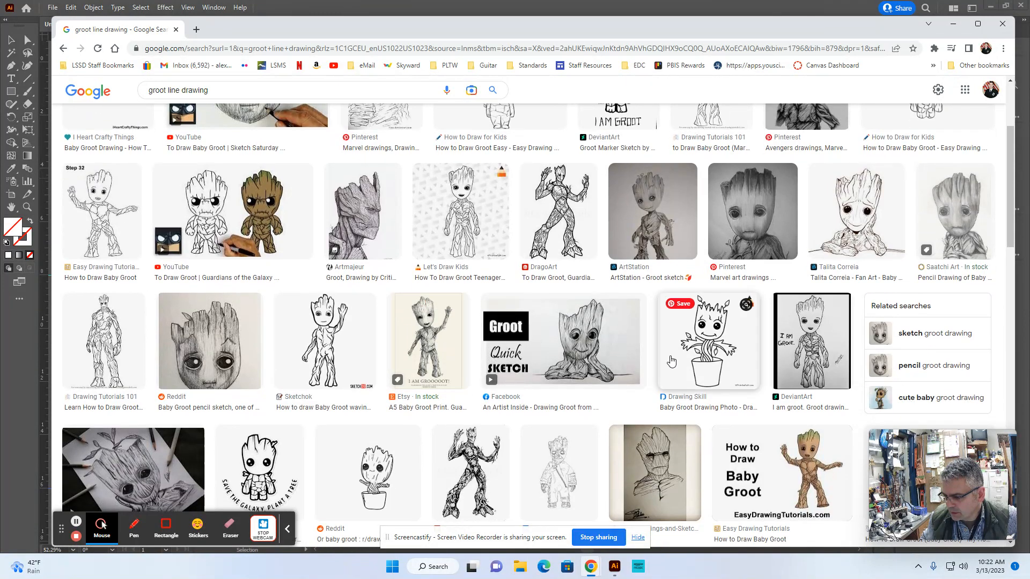
click(710, 348)
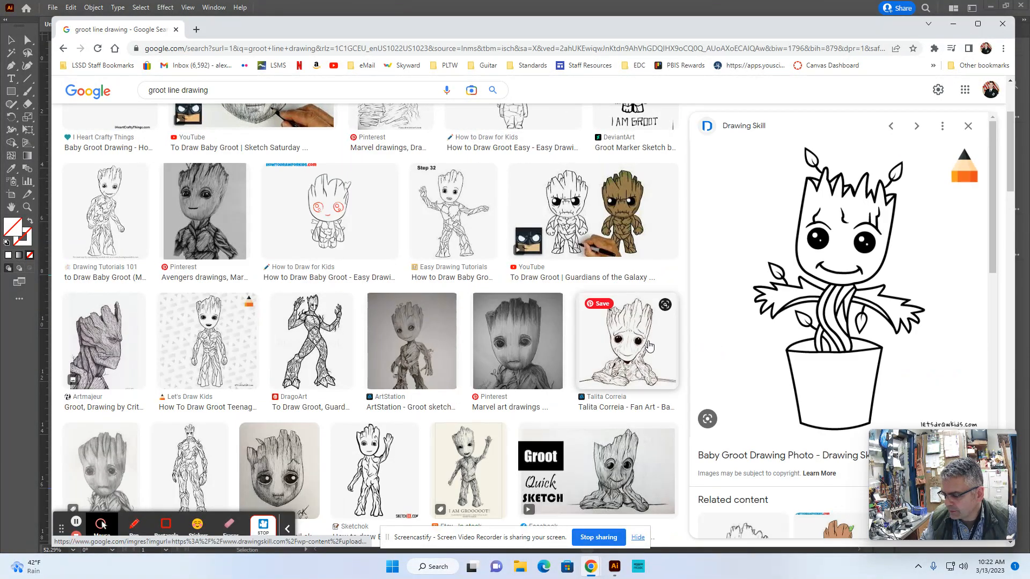
right_click(830, 278)
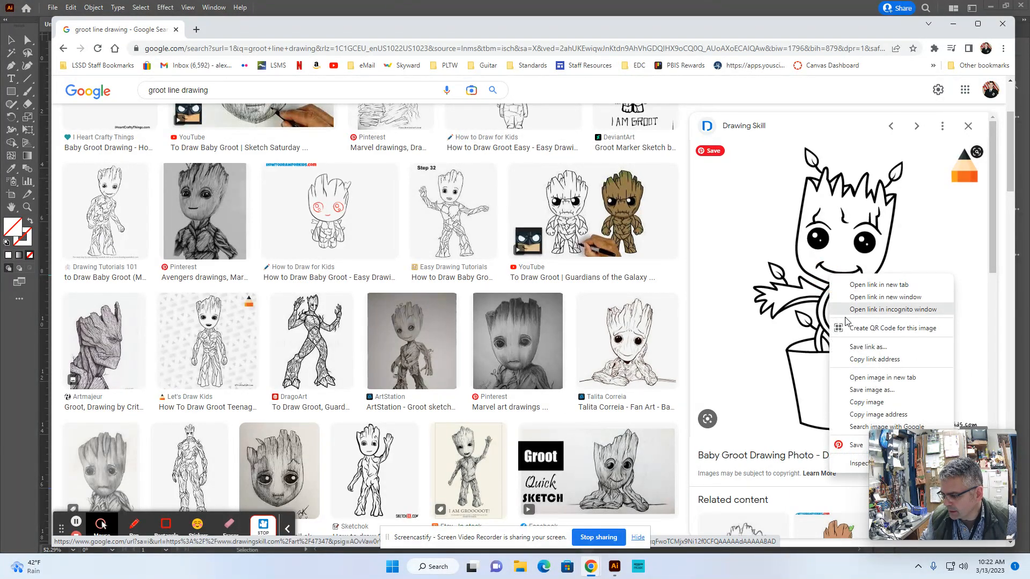
click(857, 403)
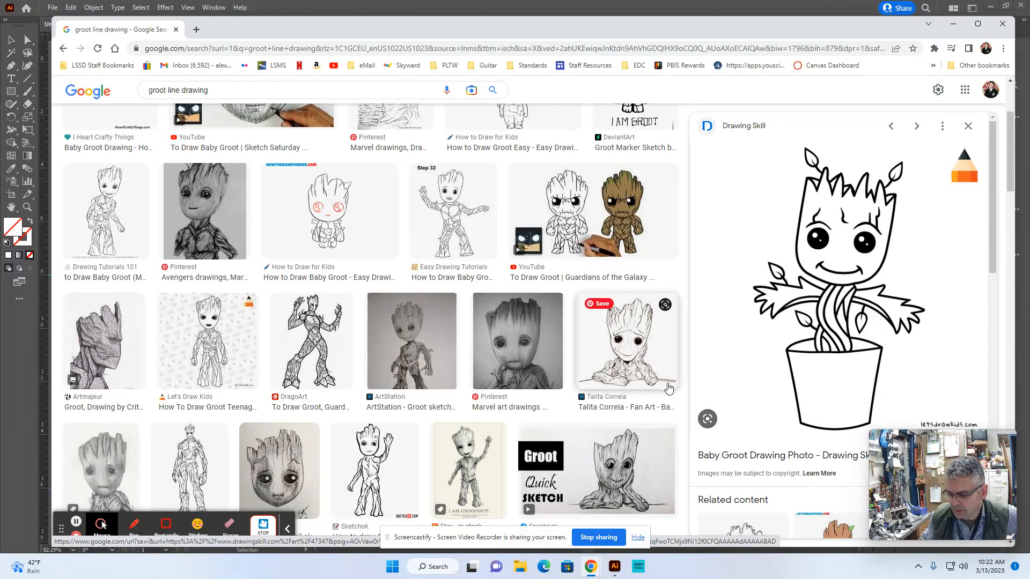
Switch back to Illustrator and paste the copied Groot image onto the artboard
click(614, 567)
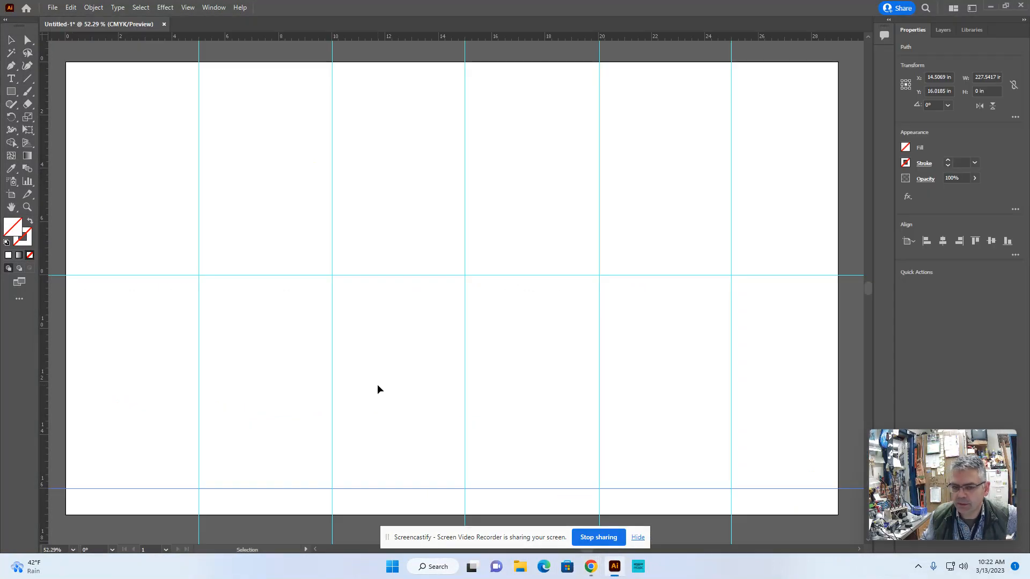
click(68, 8)
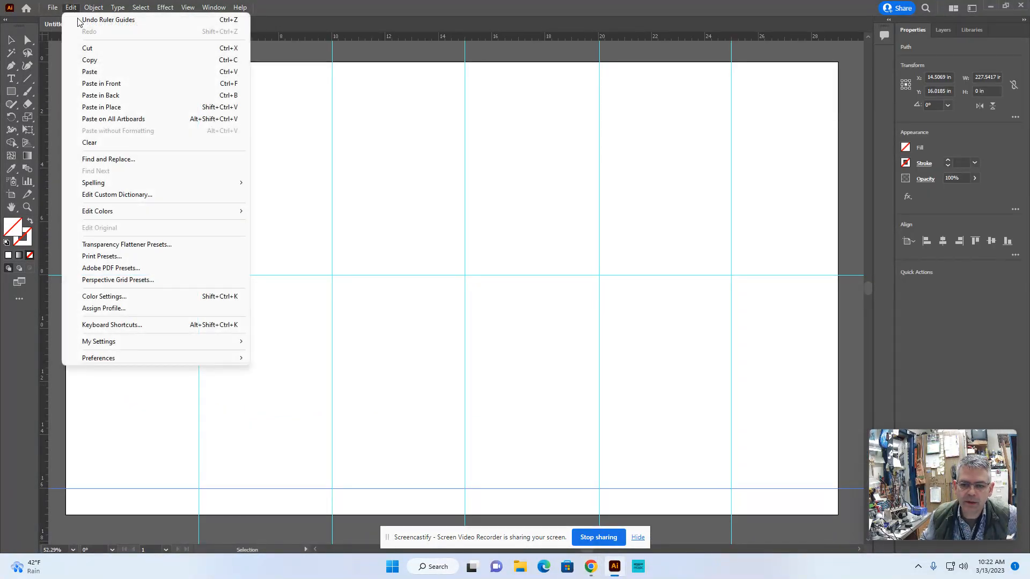
click(97, 73)
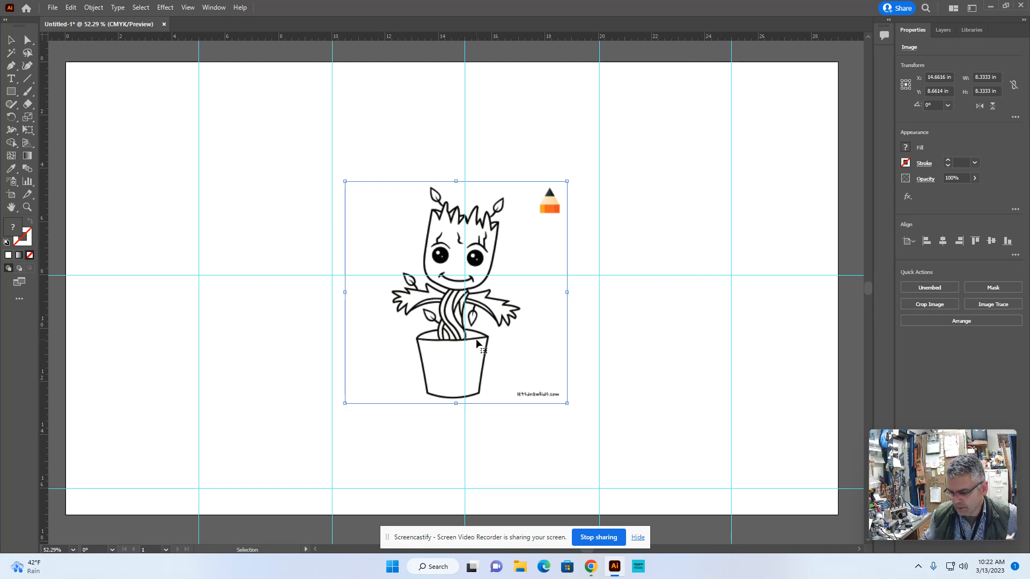
mouse_move(590, 569)
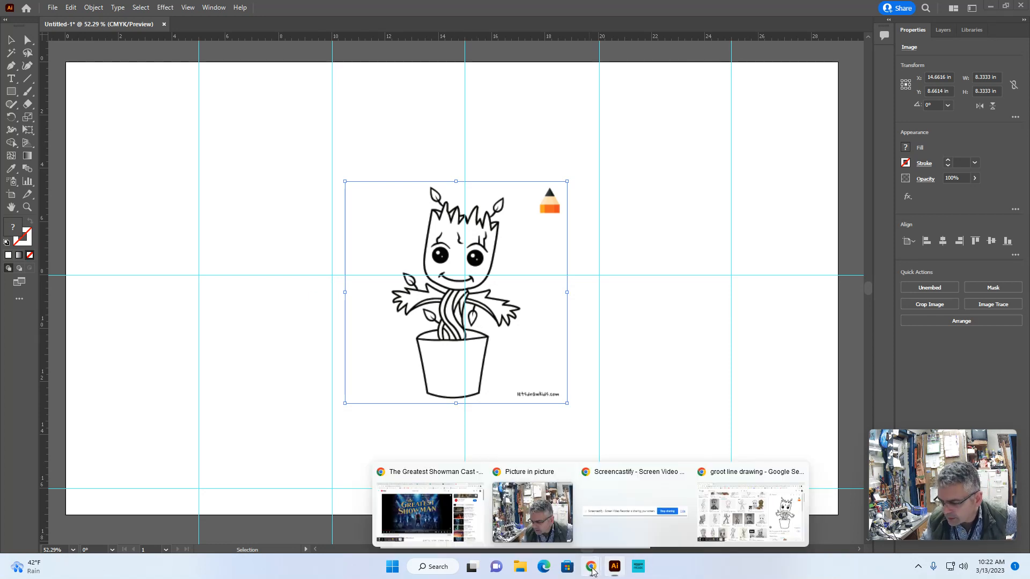
click(731, 522)
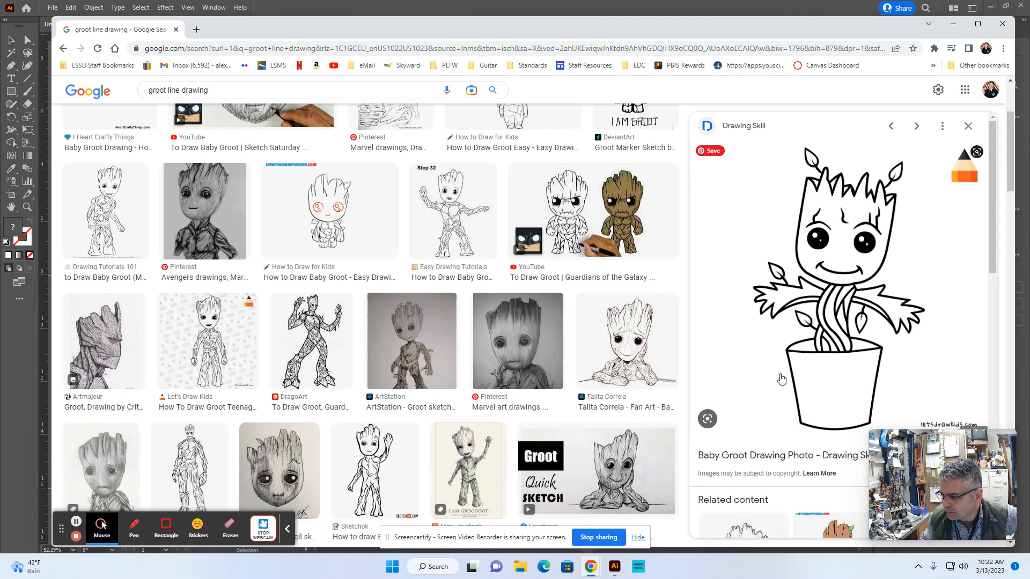
right_click(842, 310)
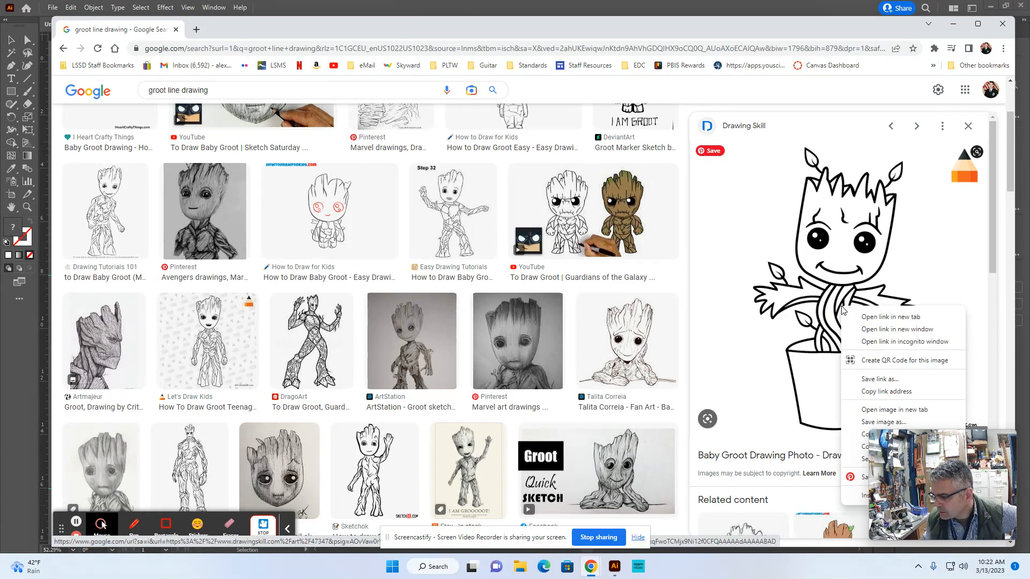
click(748, 343)
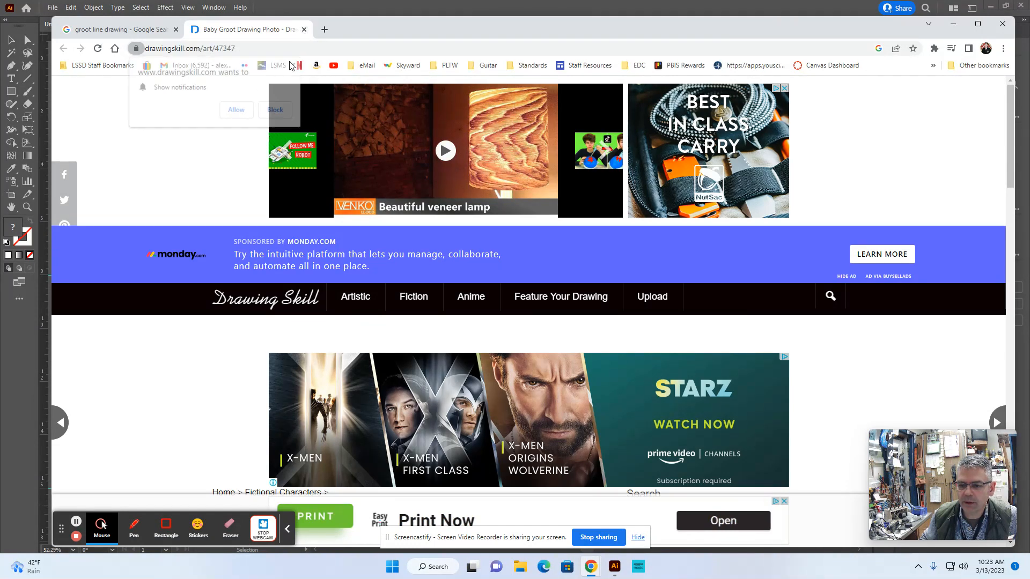
click(304, 29)
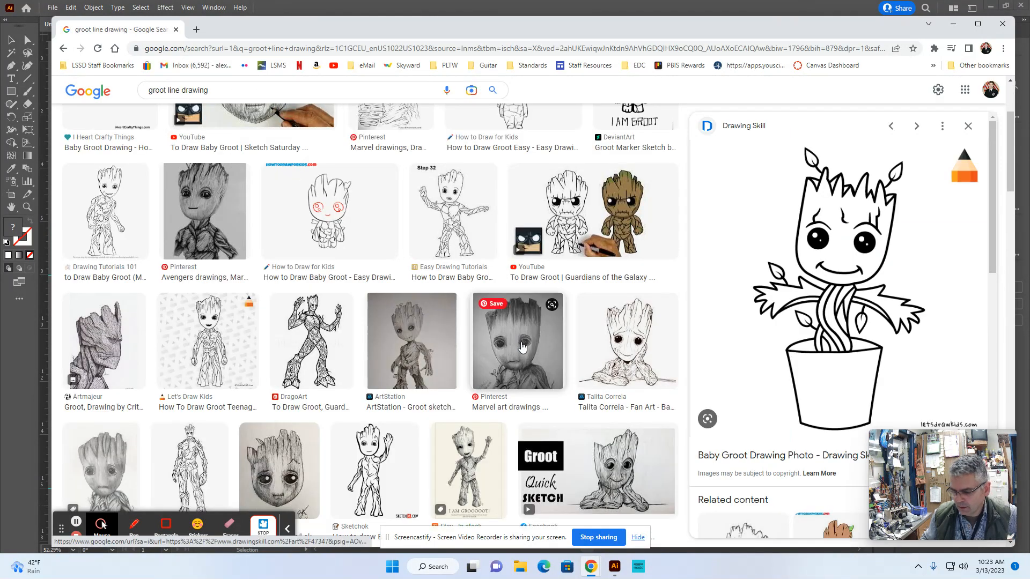
click(614, 571)
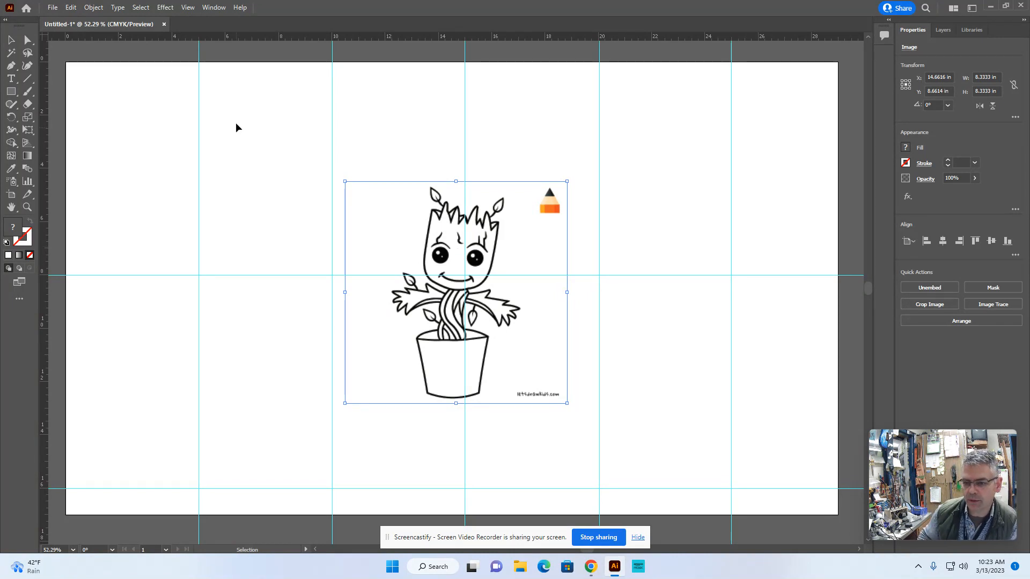
Trace the pasted Groot image in black and white with Image Trace and set the threshold to 131
click(213, 9)
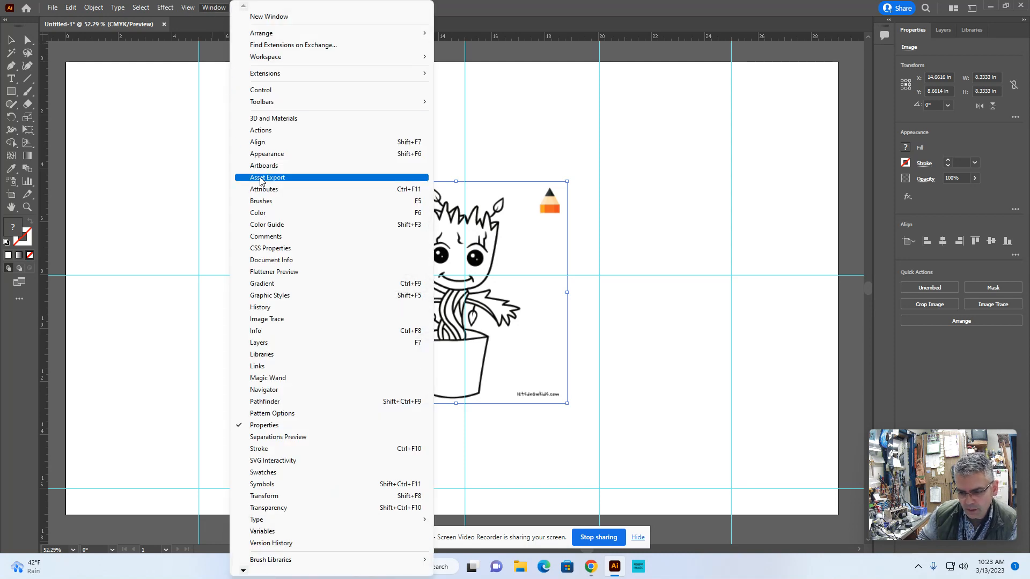
click(277, 318)
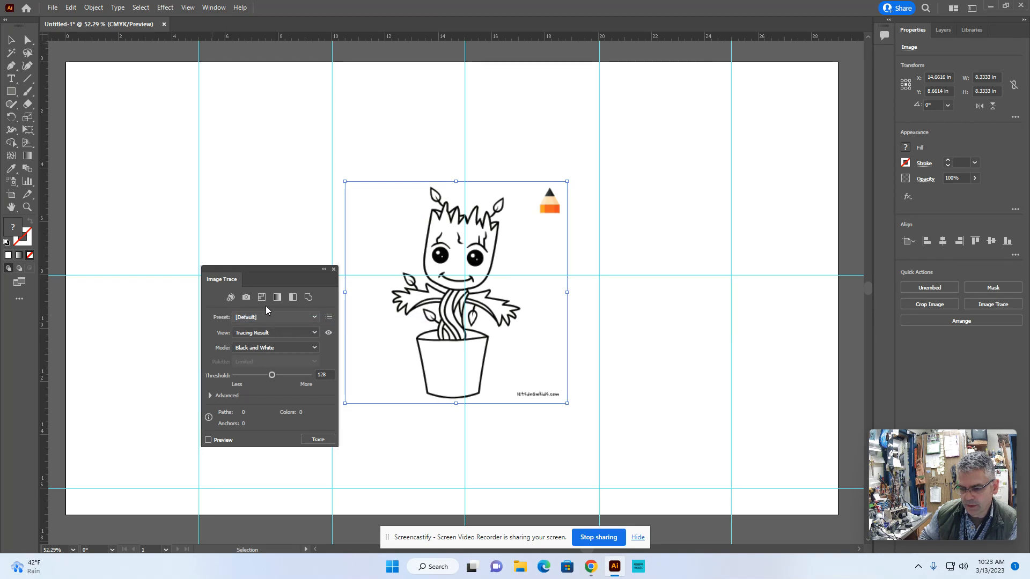
mouse_move(271, 268)
mouse_down()
mouse_move(637, 161)
mouse_move(685, 104)
mouse_up()
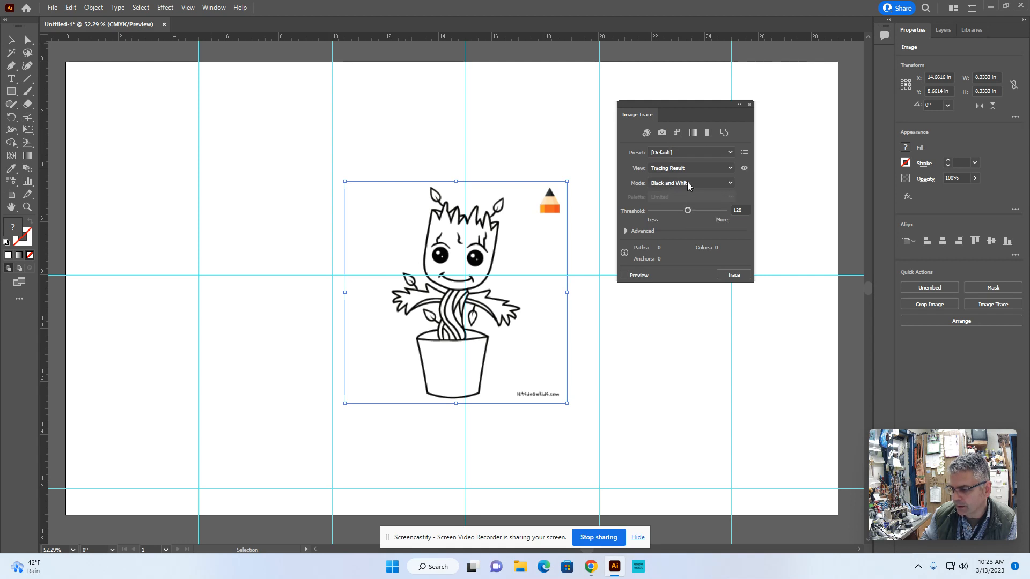
click(732, 275)
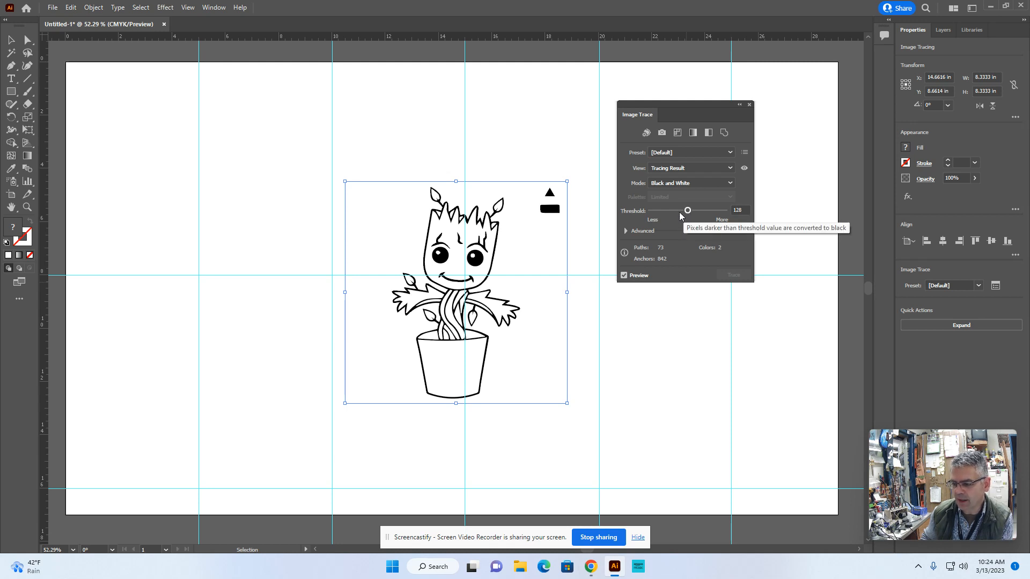
drag(686, 211, 670, 215)
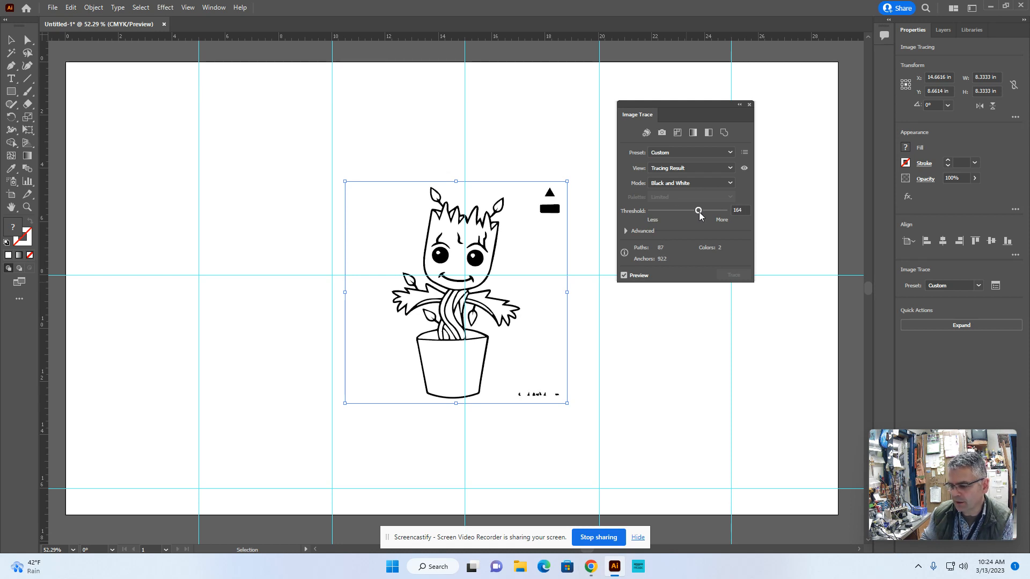
drag(704, 214, 688, 216)
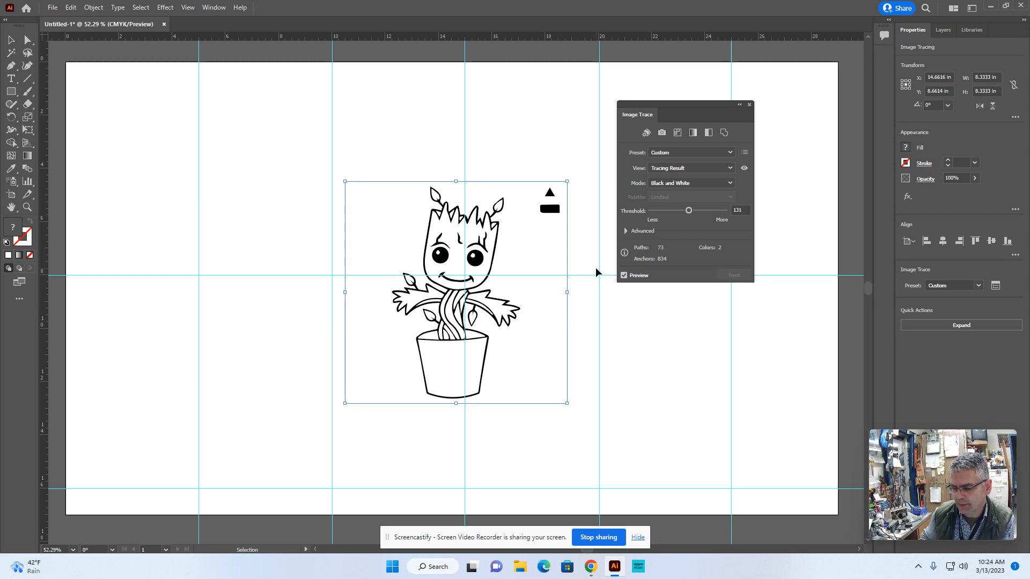
Move the traced Groot into the upper-left guide cell and scale it down proportionally to about 4.35 in square
mouse_move(436, 315)
mouse_down()
mouse_move(332, 287)
mouse_move(142, 206)
mouse_move(171, 229)
mouse_move(258, 251)
mouse_up()
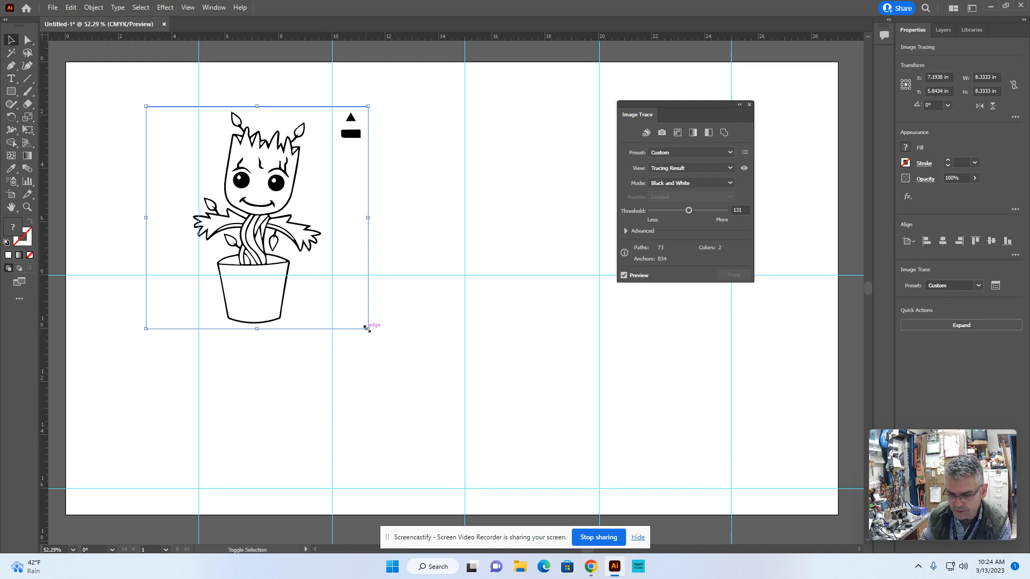
mouse_move(360, 324)
mouse_down()
mouse_move(306, 260)
mouse_move(265, 242)
mouse_up()
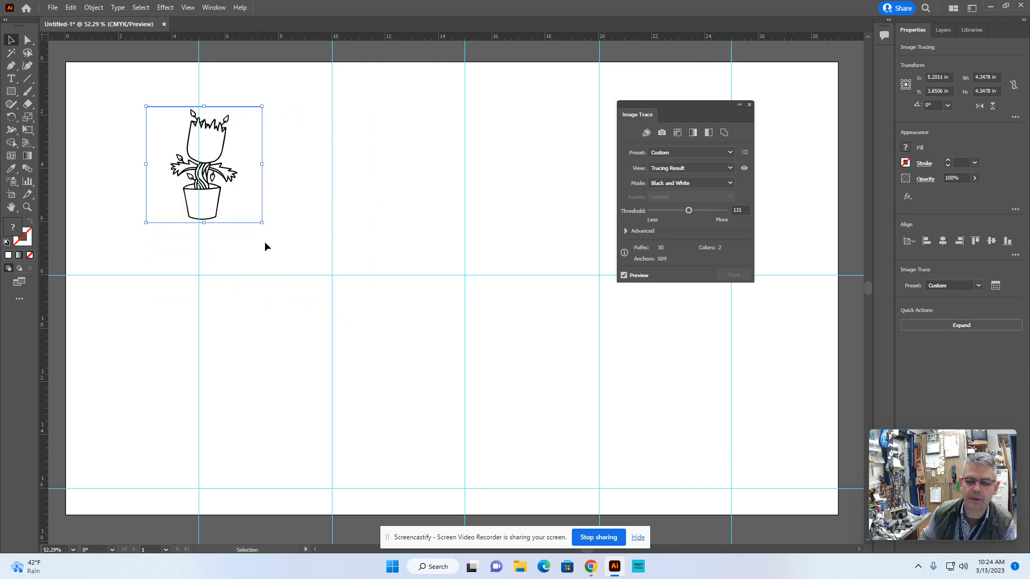
mouse_move(211, 165)
mouse_down()
mouse_move(173, 165)
mouse_move(175, 153)
mouse_move(199, 170)
mouse_up()
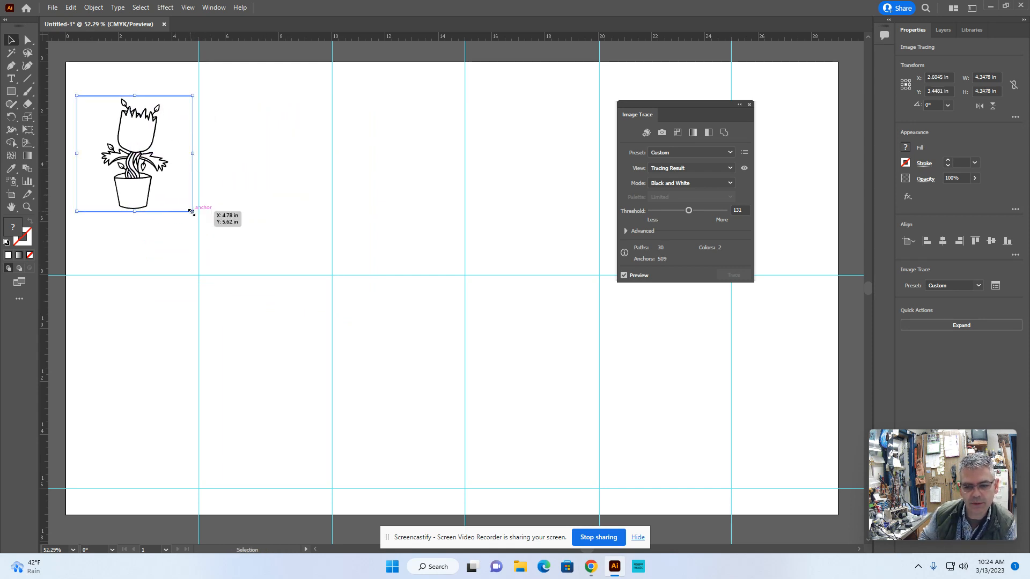
drag(139, 142, 143, 158)
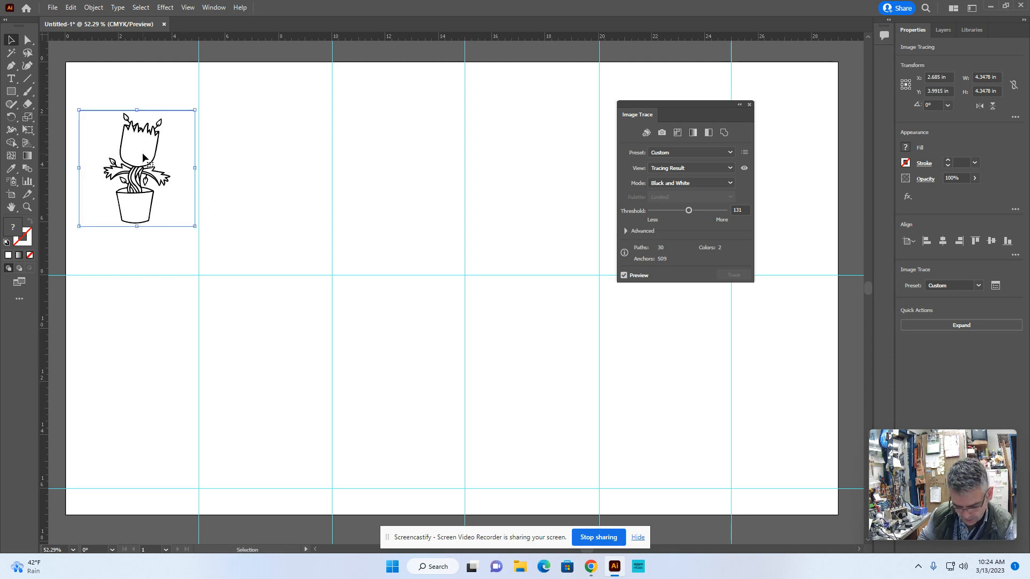
key(Delete)
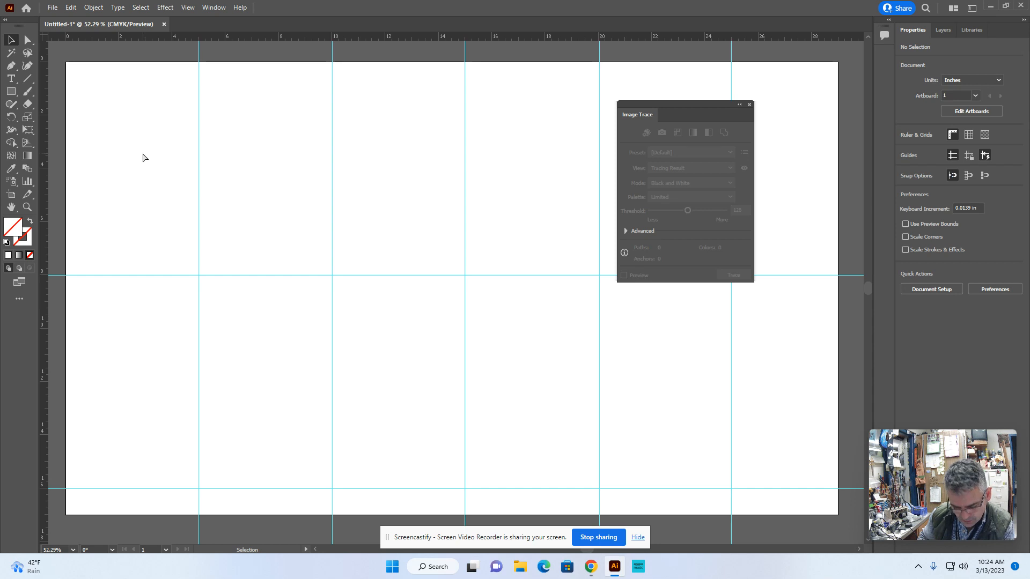
key(ctrl+z)
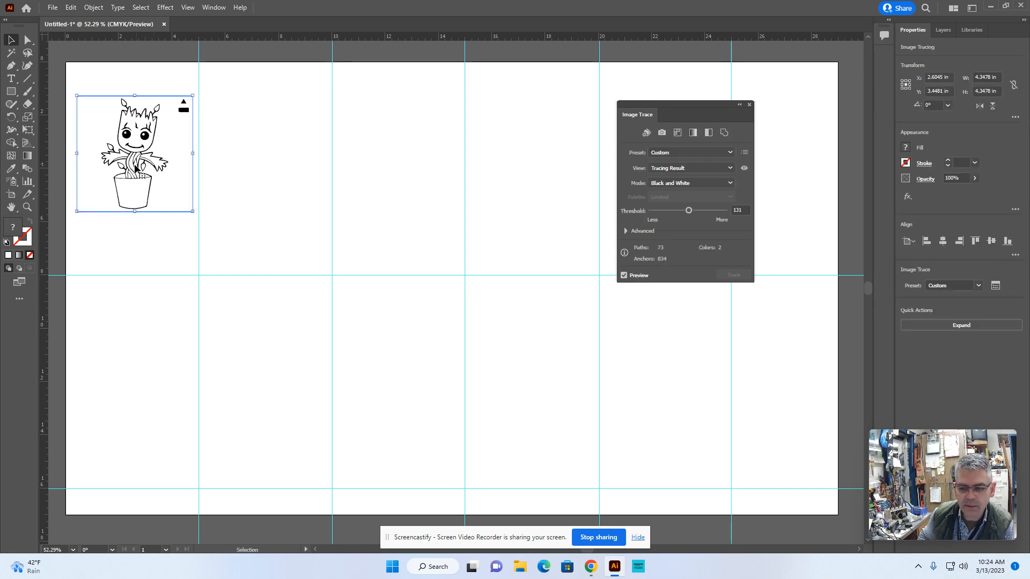
Lower the traced Groot within its guide cell, enlarge it to about 4.78 in square, and deselect it
mouse_move(134, 169)
mouse_down()
mouse_move(126, 185)
mouse_move(136, 187)
mouse_up()
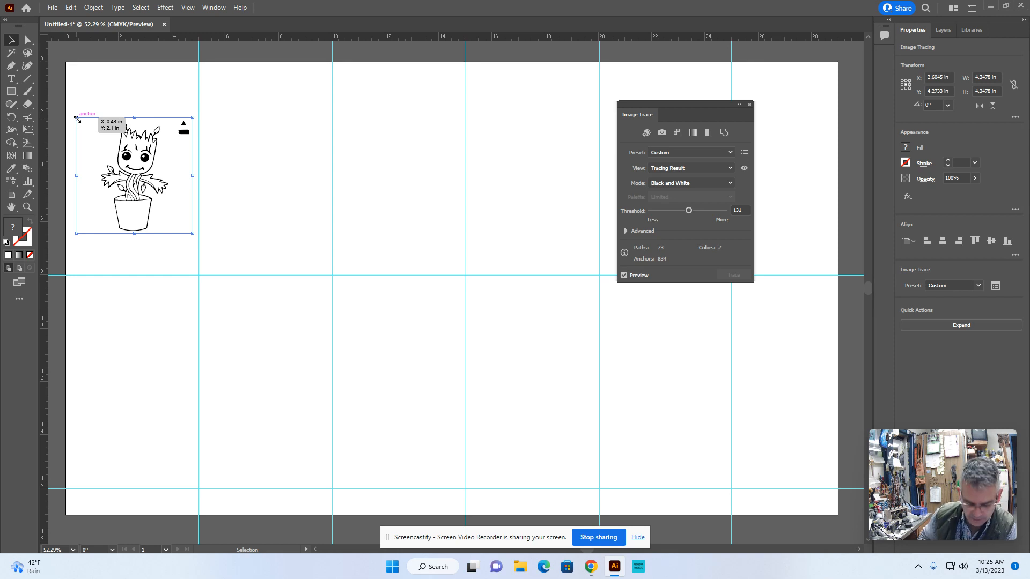
drag(75, 117, 67, 100)
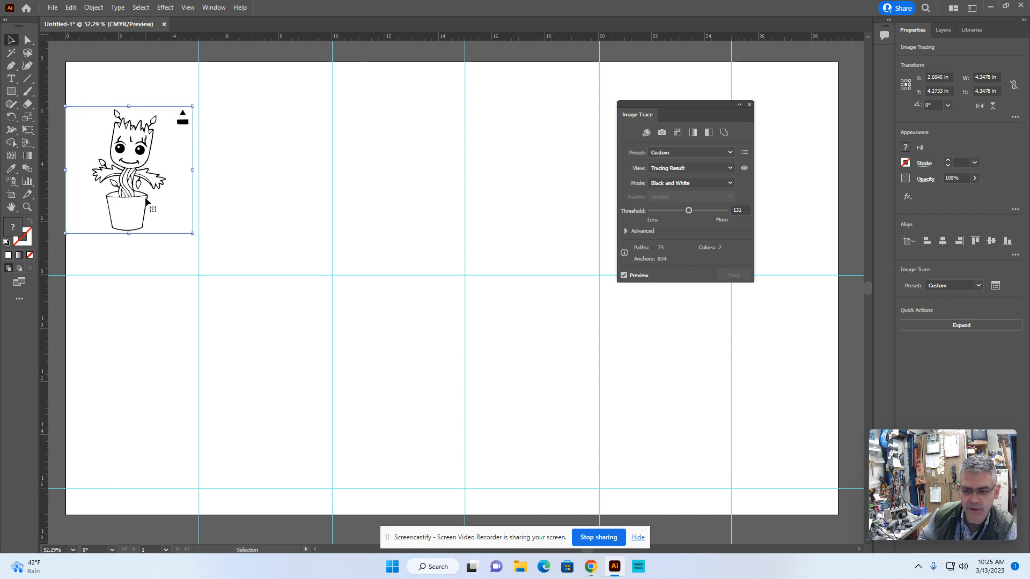
drag(131, 171, 136, 174)
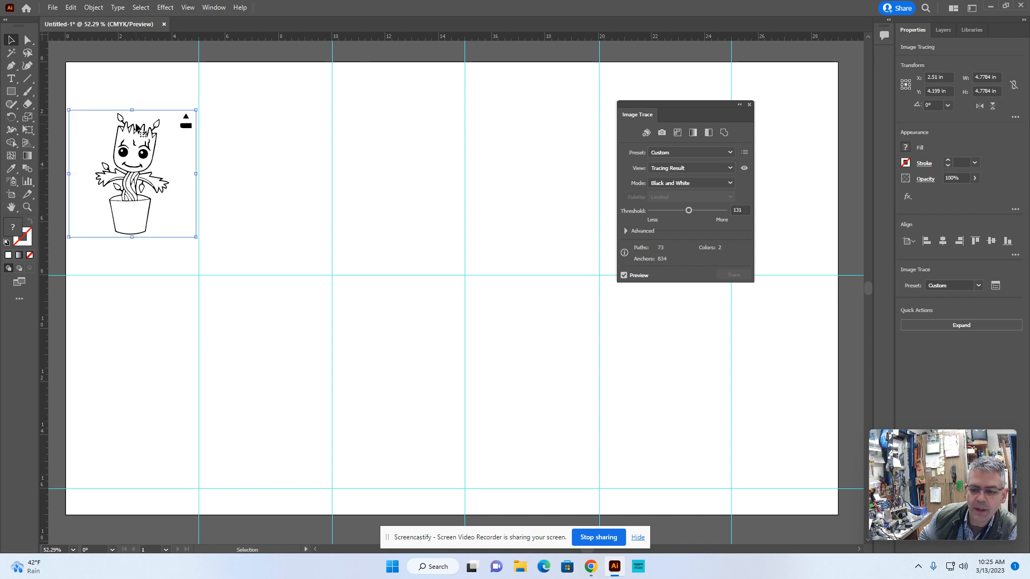
click(144, 94)
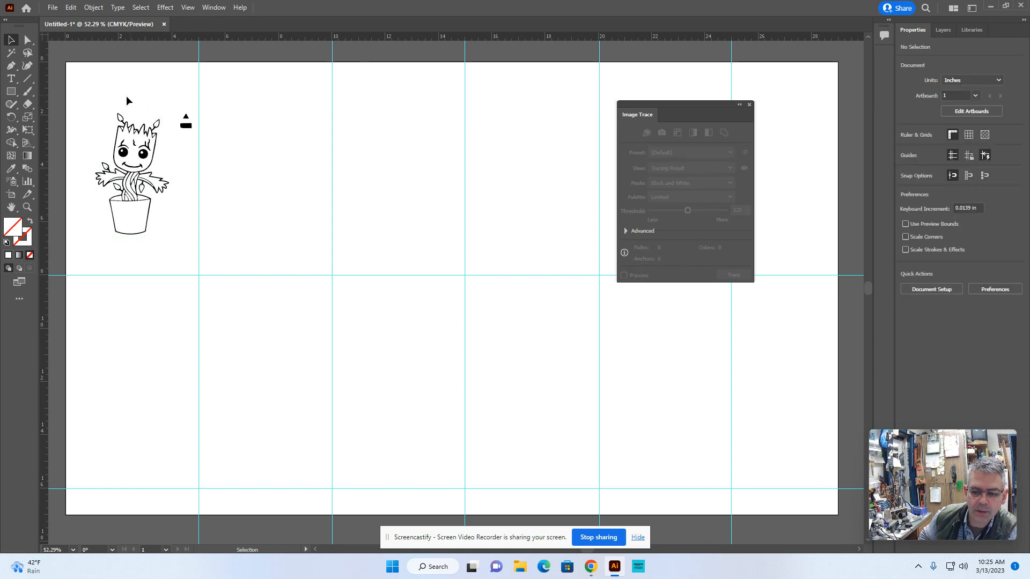
Draw a rectangle about 0.6 by 0.86 in over the black pencil logo beside Groot's head
click(27, 207)
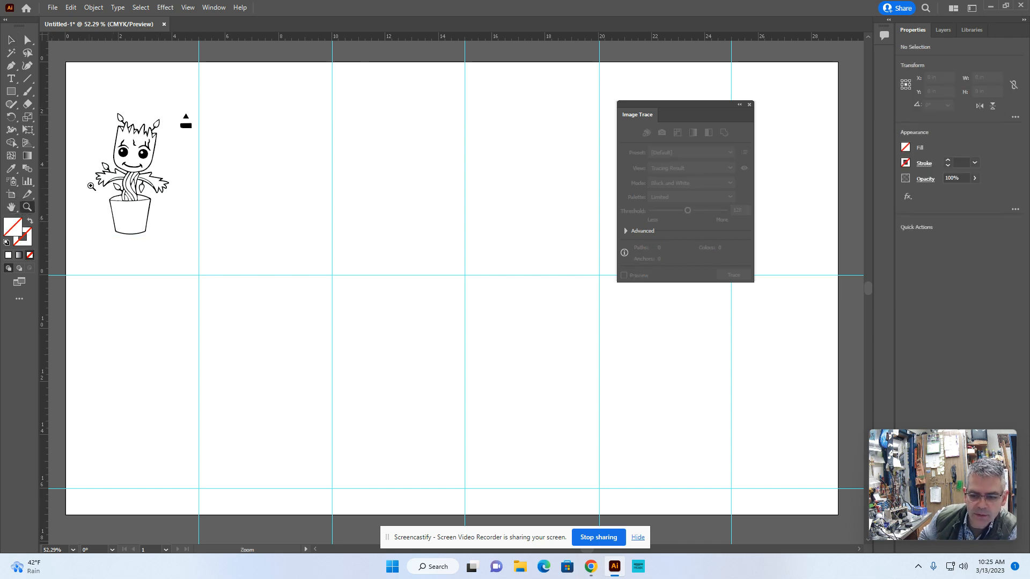
click(91, 186)
click(450, 301)
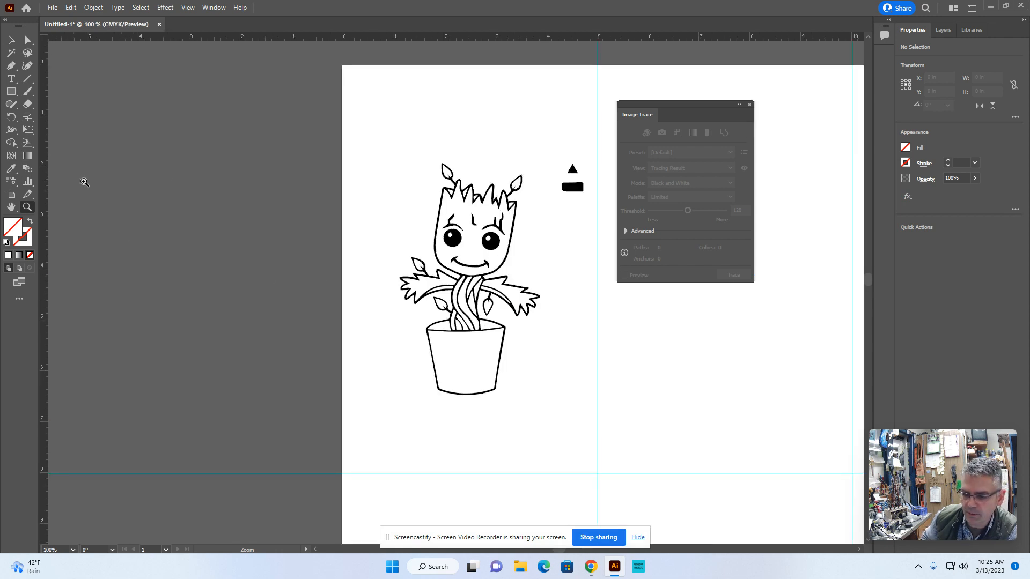
click(11, 207)
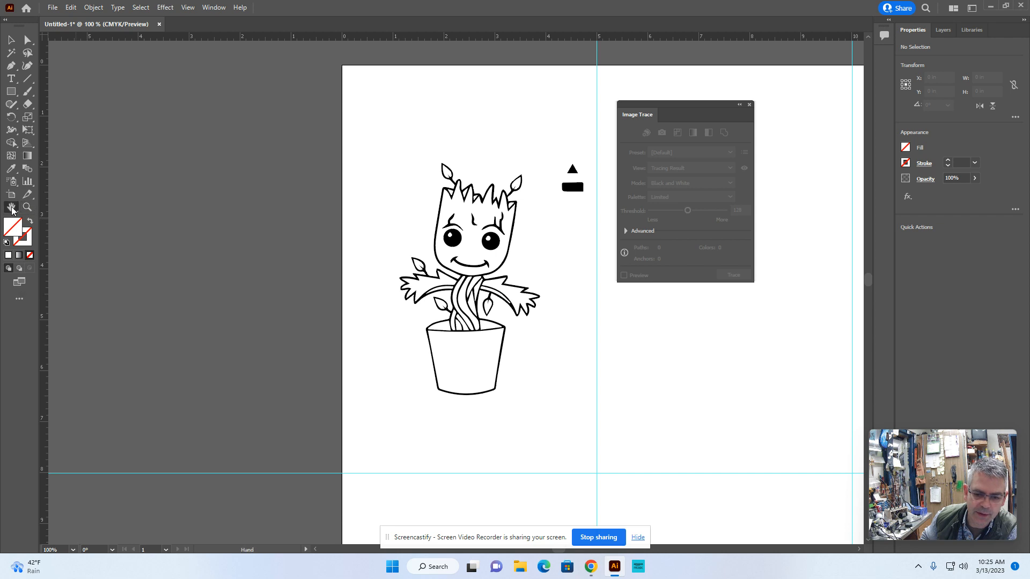
drag(388, 150, 170, 152)
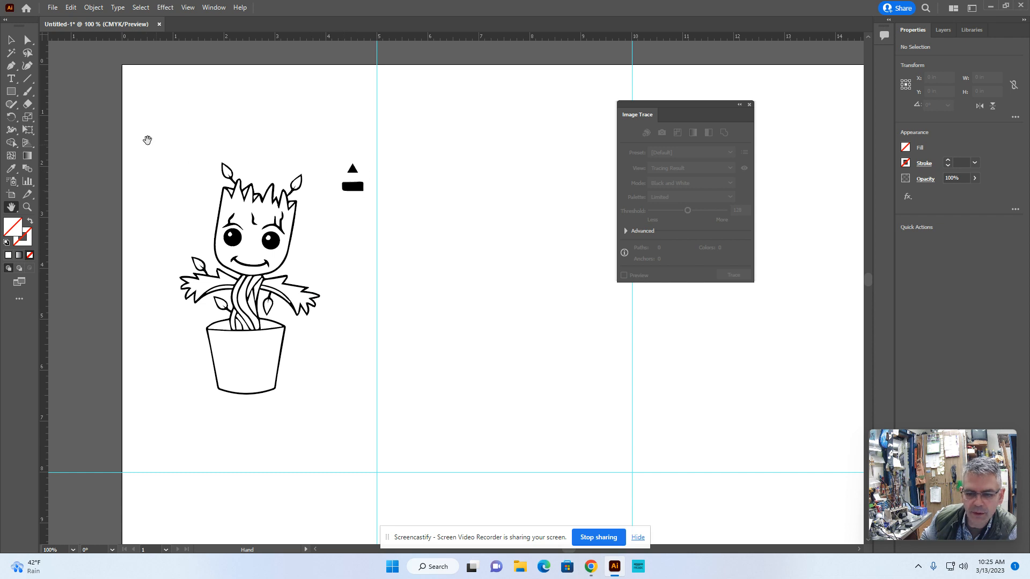
click(11, 93)
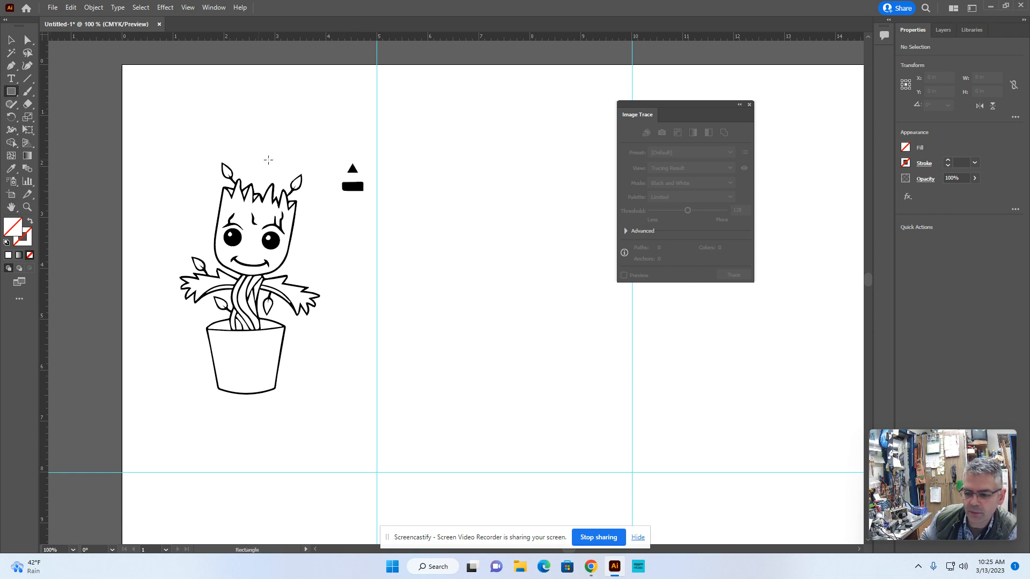
drag(337, 160, 368, 205)
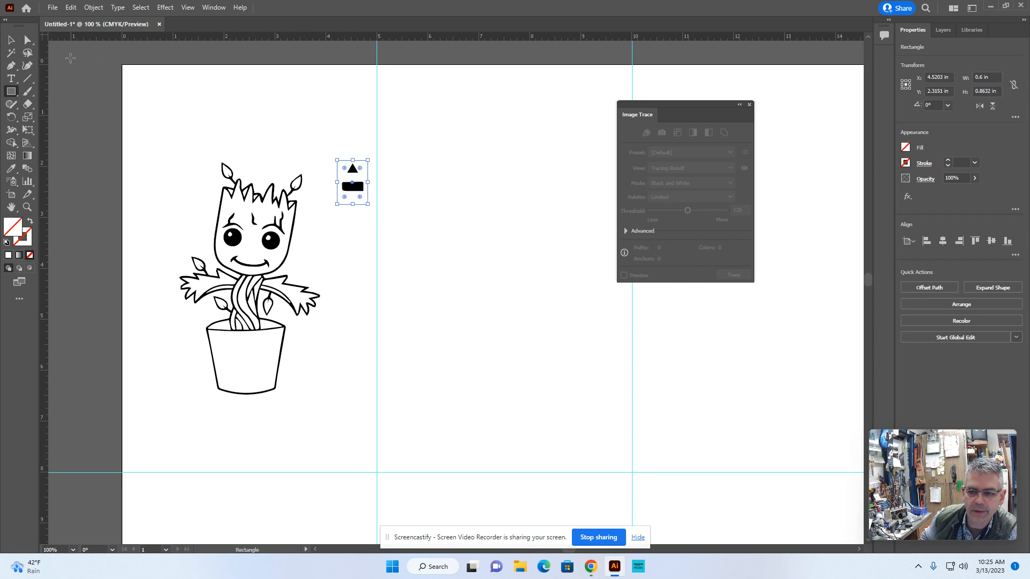
Fill the rectangle covering the pencil logo with white and deselect it
click(906, 149)
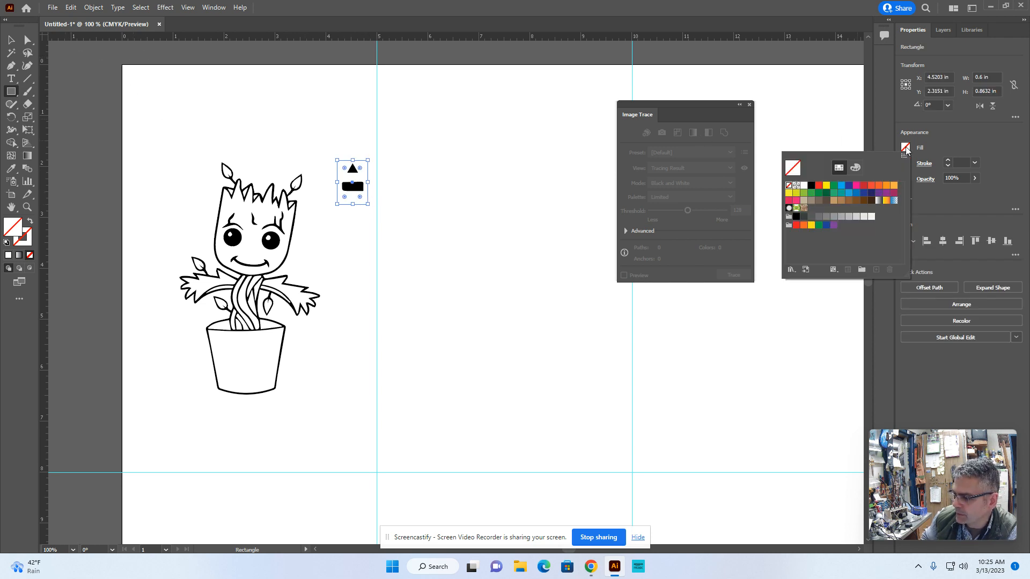
click(804, 186)
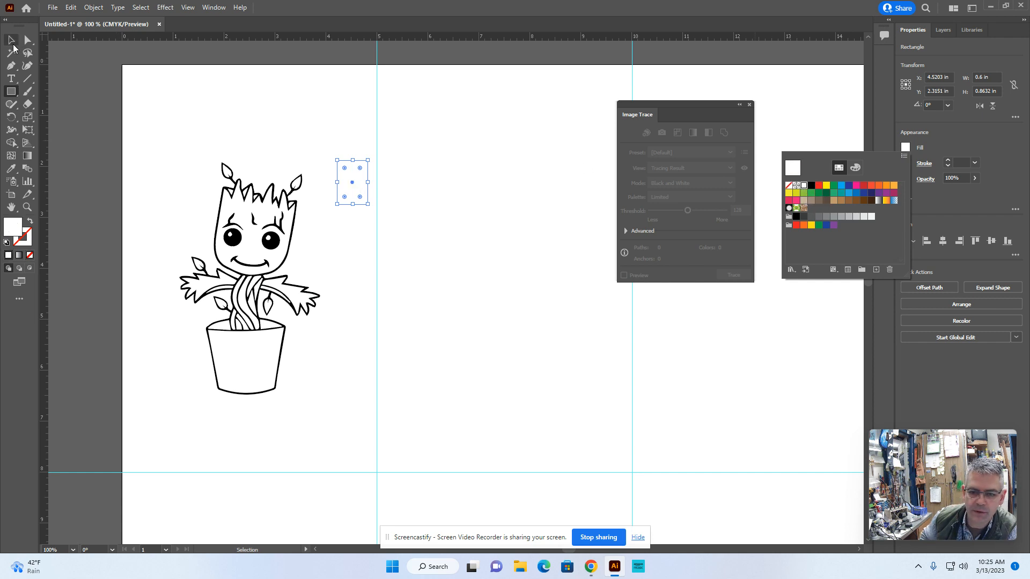
click(11, 41)
click(96, 97)
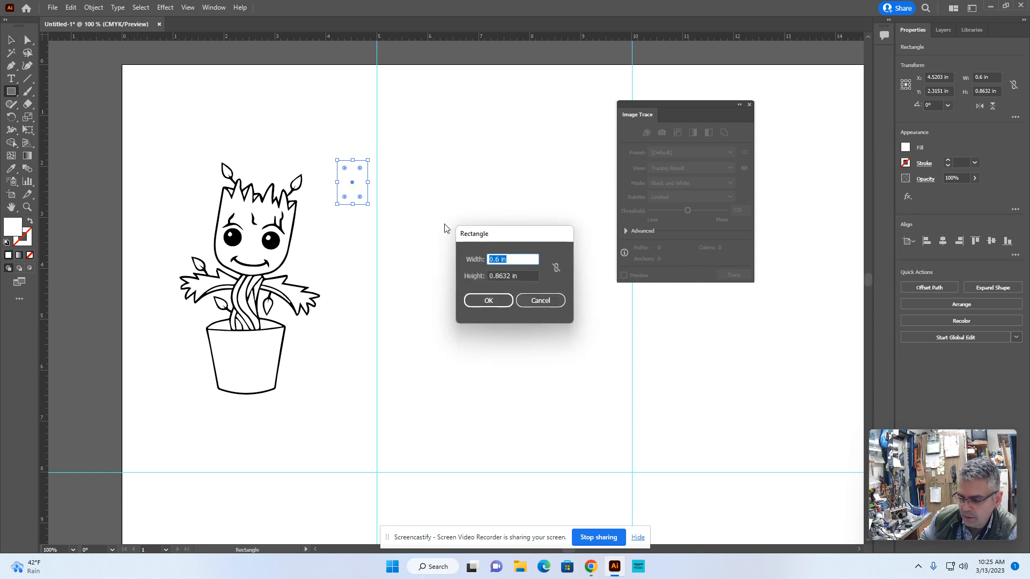
click(539, 301)
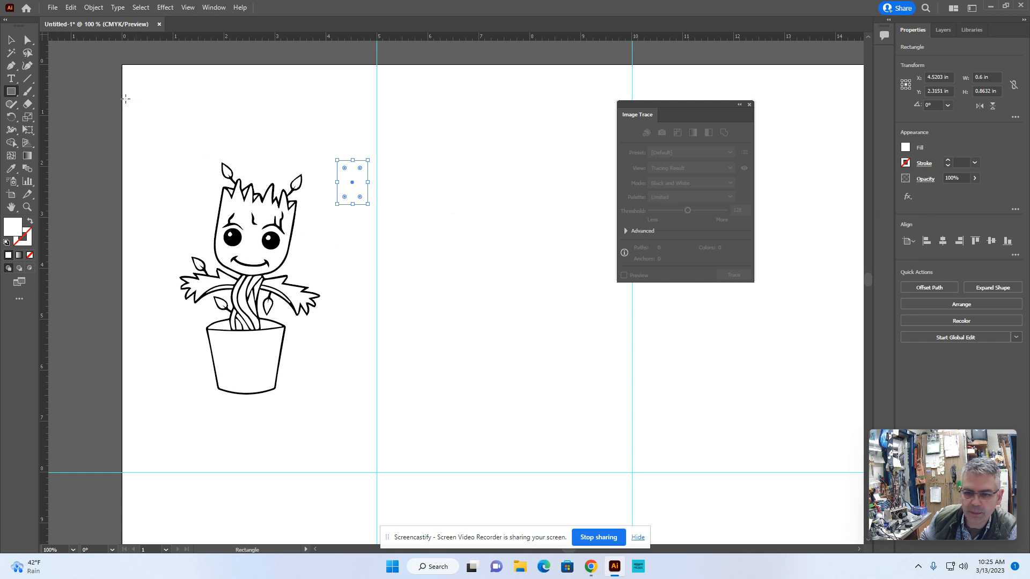
click(11, 41)
click(127, 108)
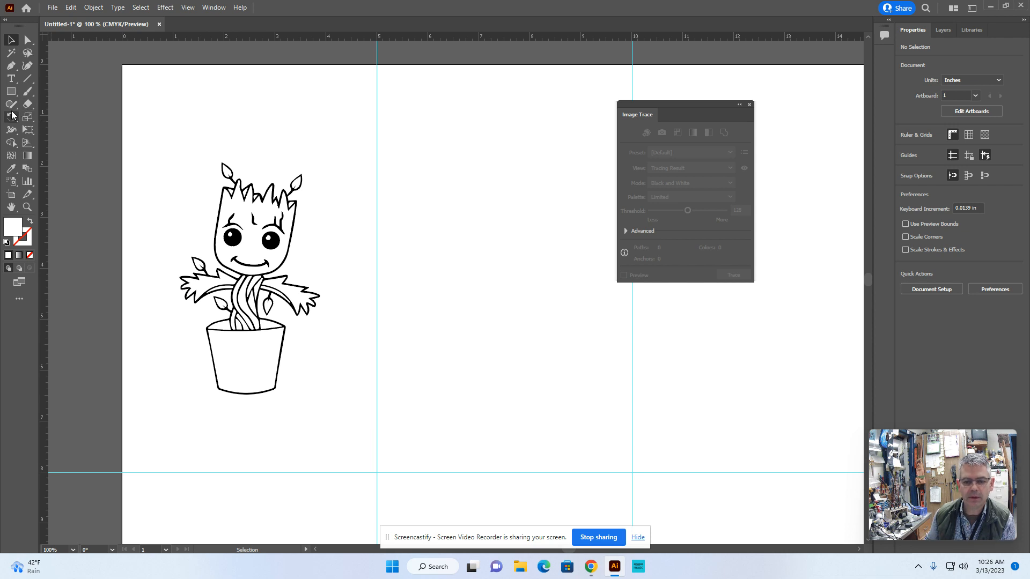
Draw a wide ellipse about 3.42 by 1.16 in above Groot's head with the Ellipse tool
click(12, 93)
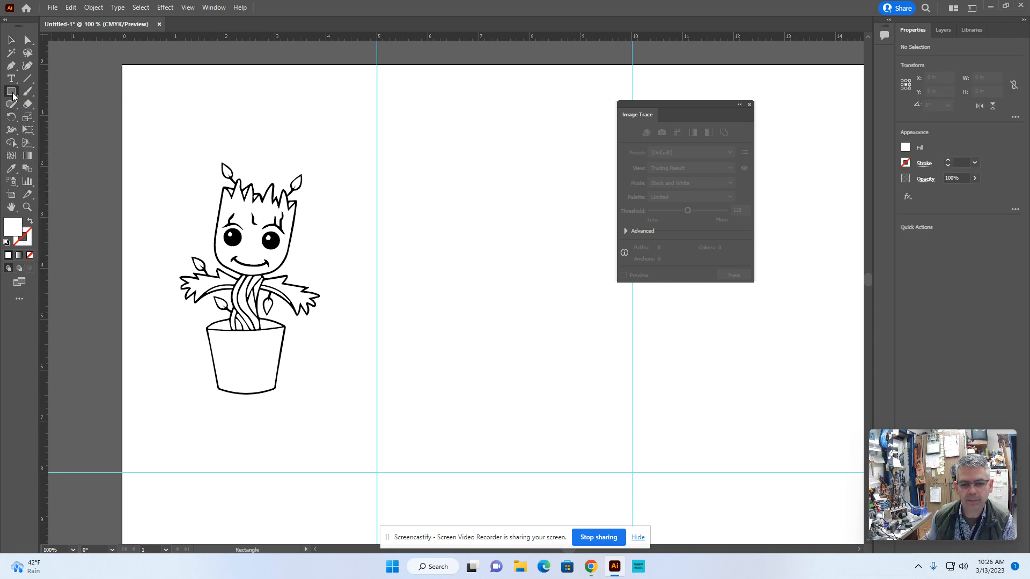
click(13, 95)
click(59, 117)
drag(164, 86, 336, 144)
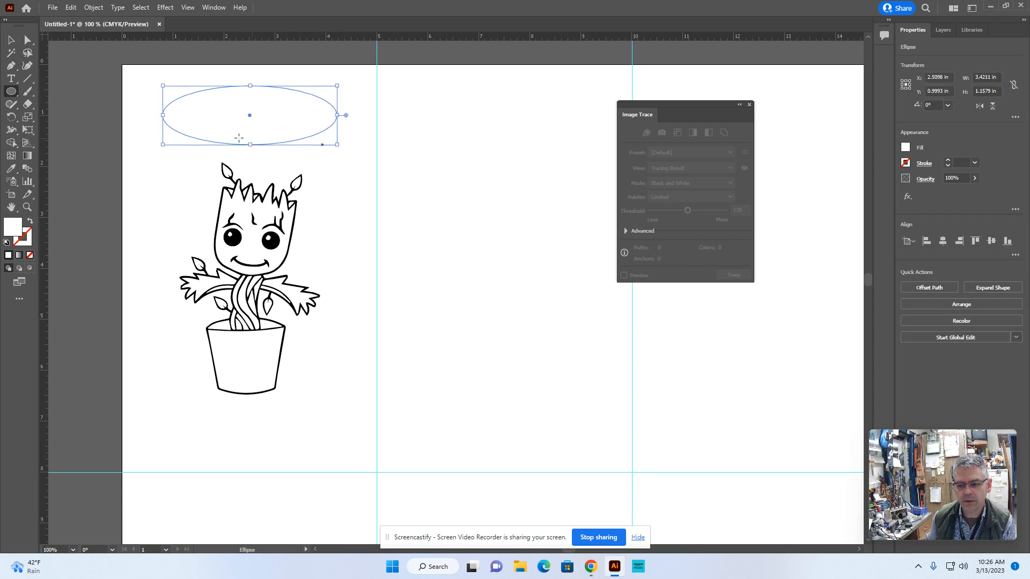
click(10, 92)
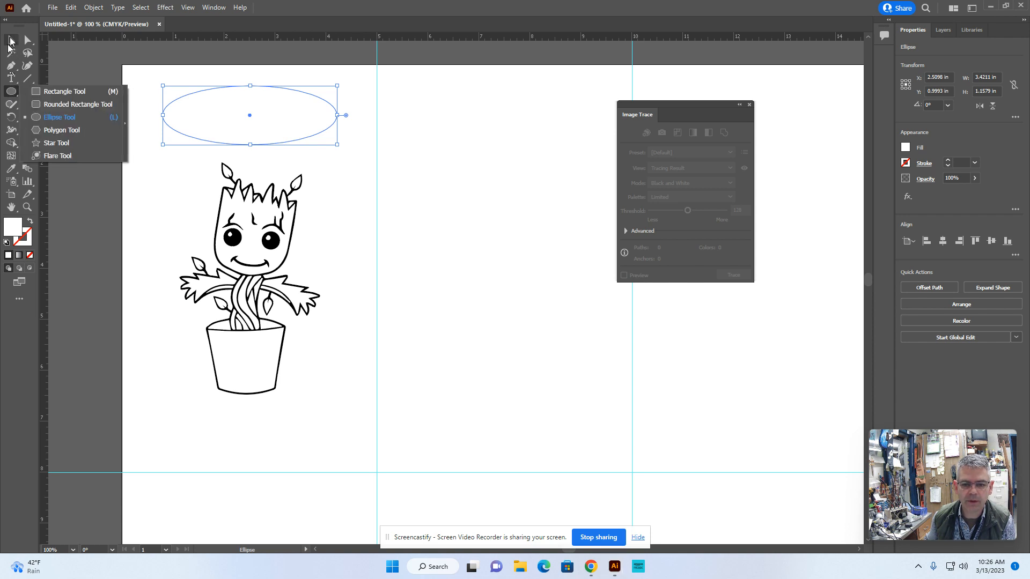
click(96, 167)
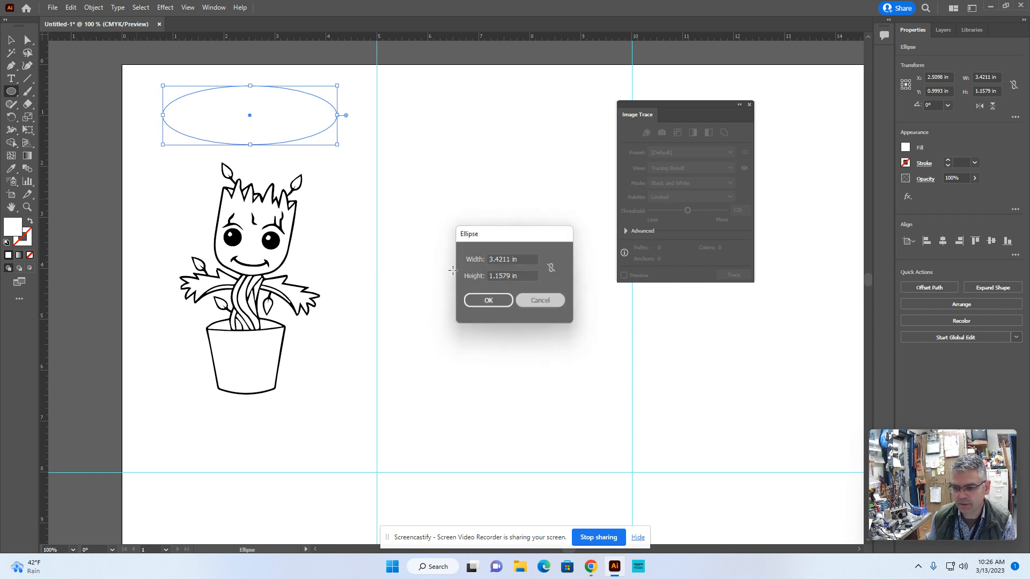
key(Escape)
click(11, 40)
key(Delete)
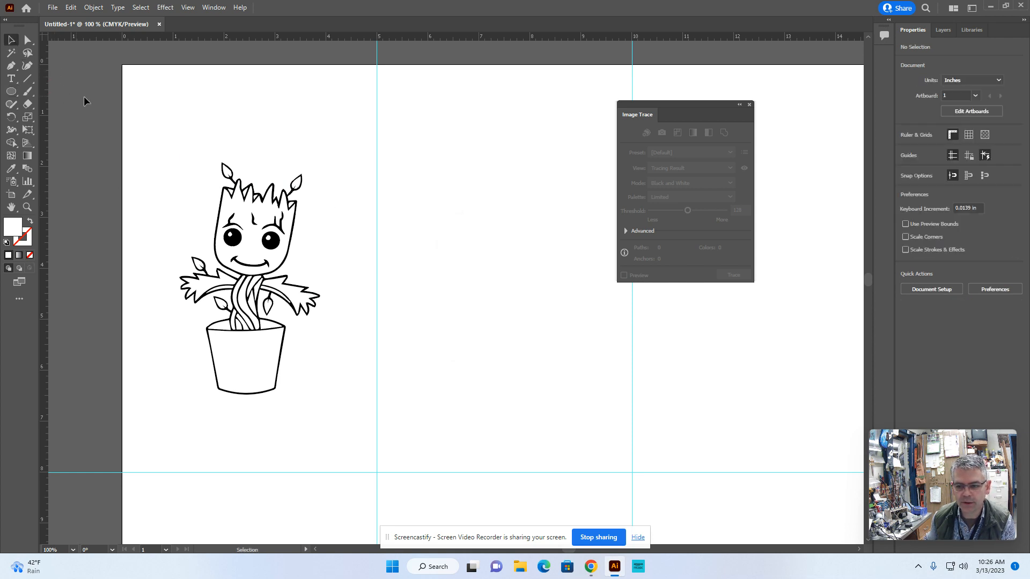
Select the ellipse above Groot's head and give it a black stroke
drag(185, 111, 212, 114)
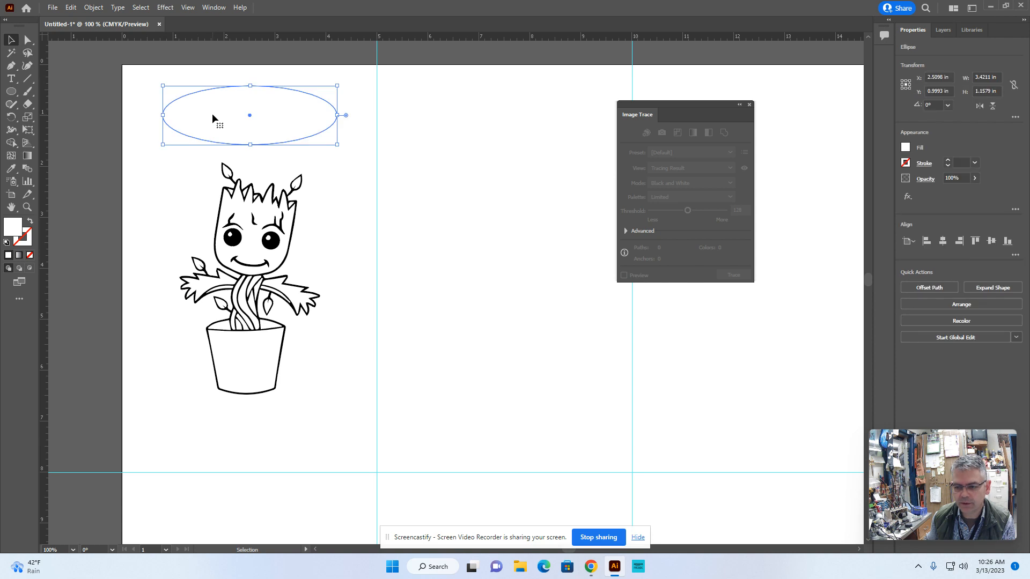
click(907, 164)
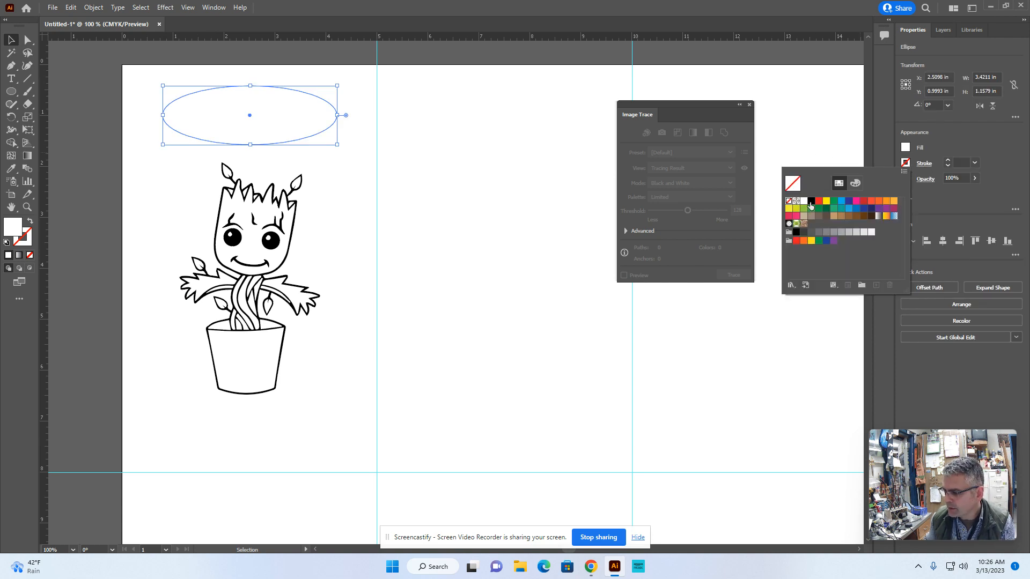
click(811, 202)
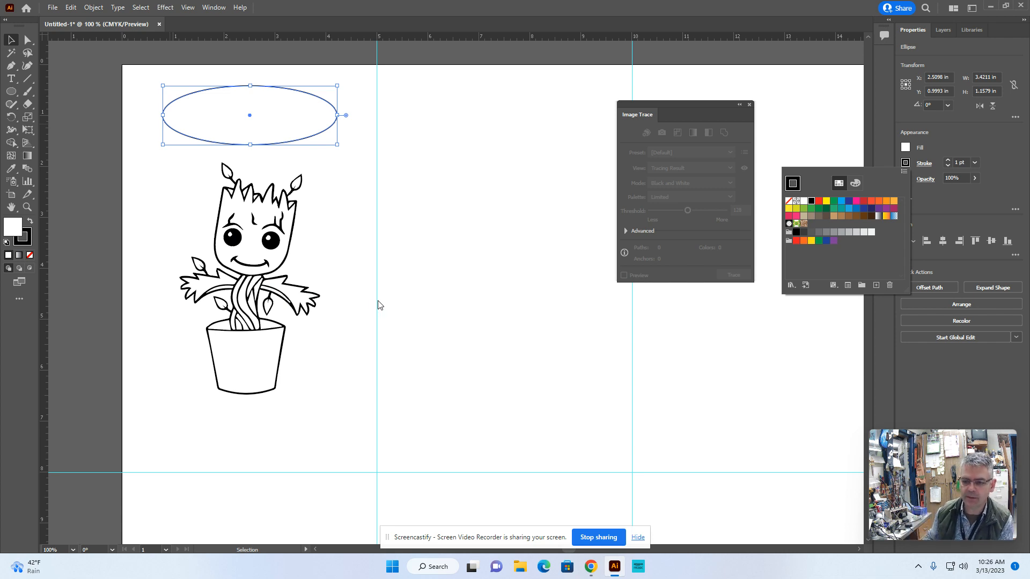
Draw a downward-pointing triangle about 1.33 by 1.16 in over the ellipse's lower edge, using the Star tool reduced to three points
click(12, 41)
click(76, 102)
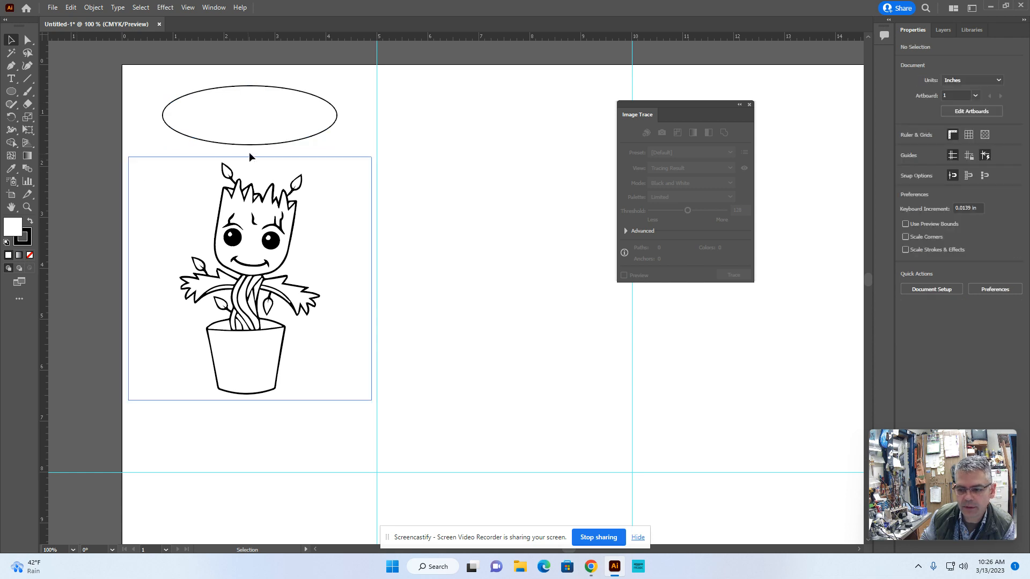
click(11, 91)
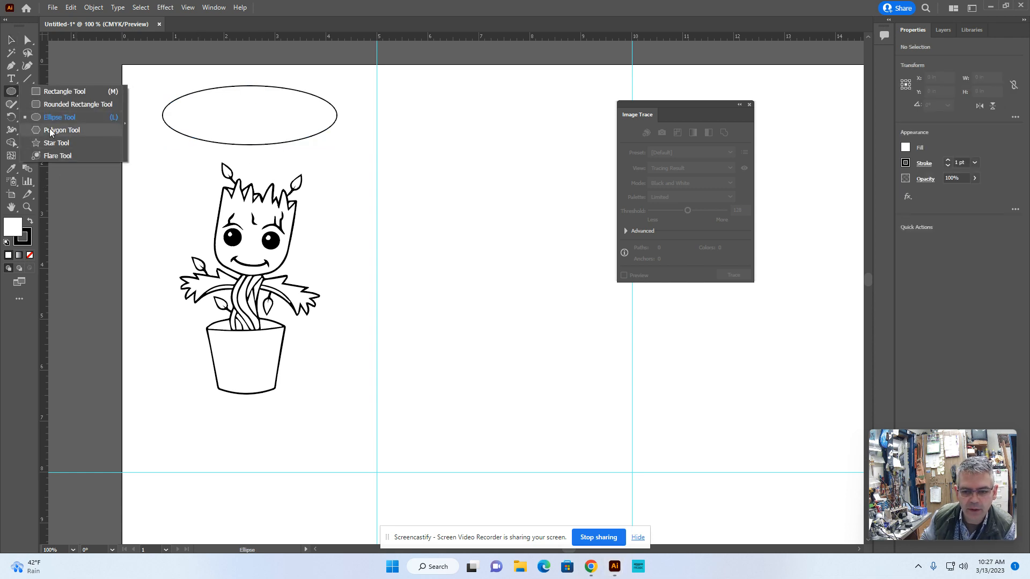
click(47, 143)
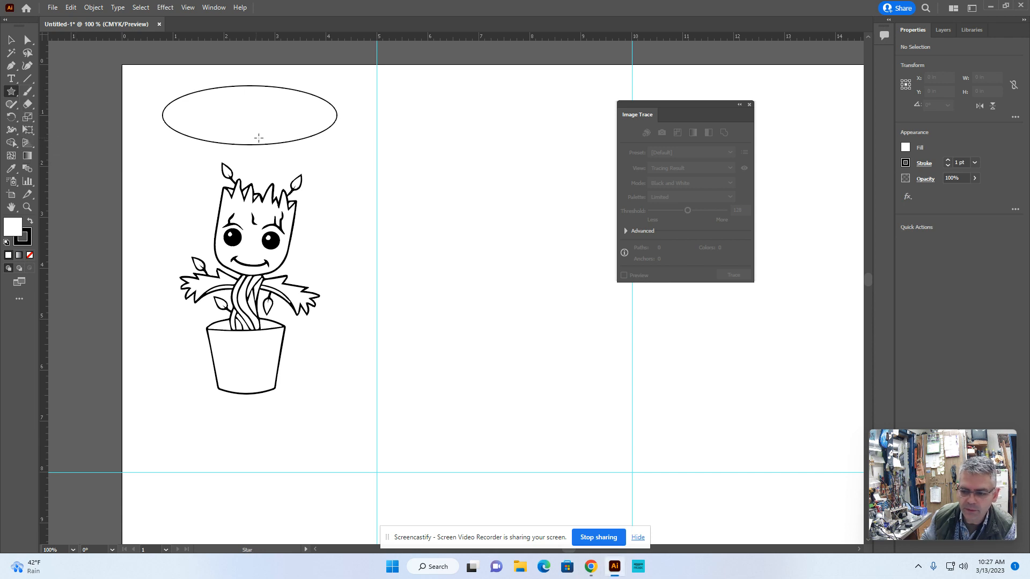
drag(280, 136, 282, 161)
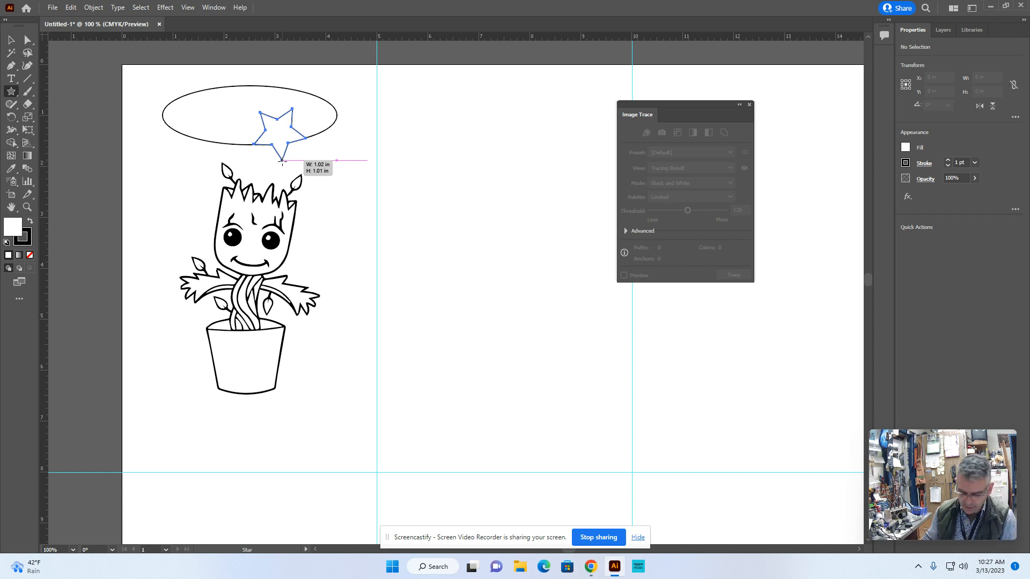
key(Down)
key(Down)
drag(282, 161, 279, 173)
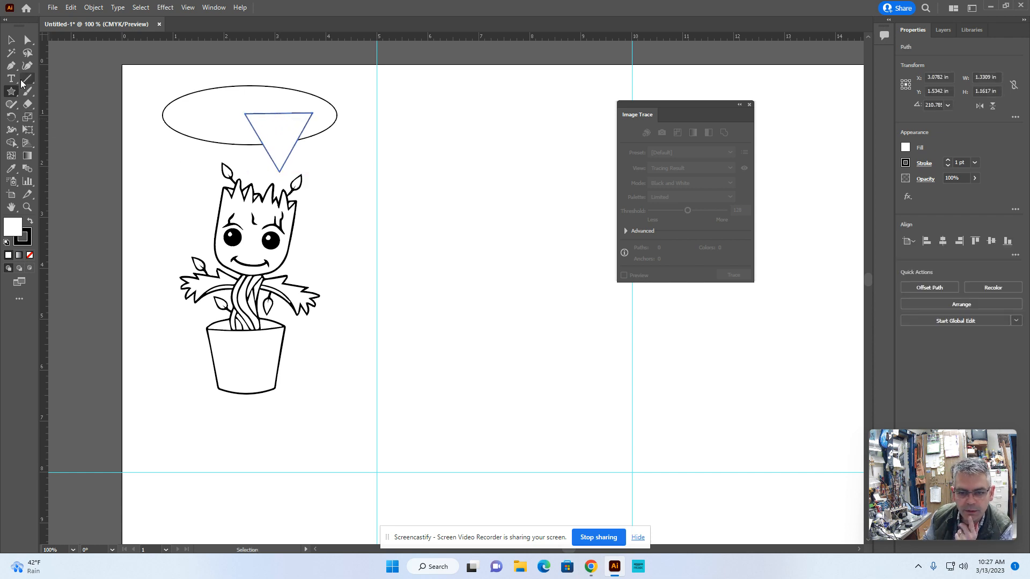
click(11, 40)
click(83, 122)
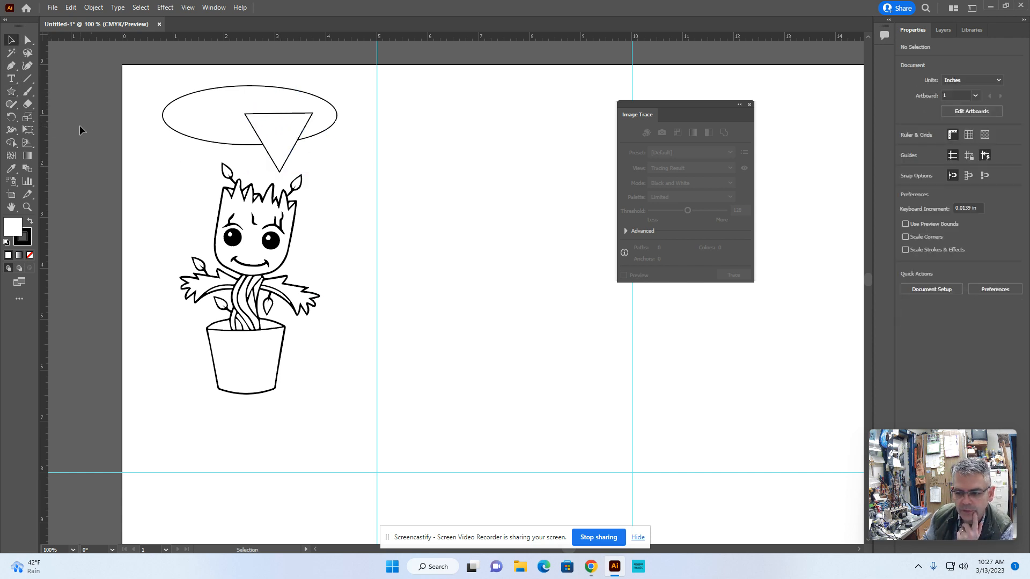
Merge the ellipse and the triangle into one speech bubble with the Shape Builder tool, and deselect it
drag(217, 74, 342, 136)
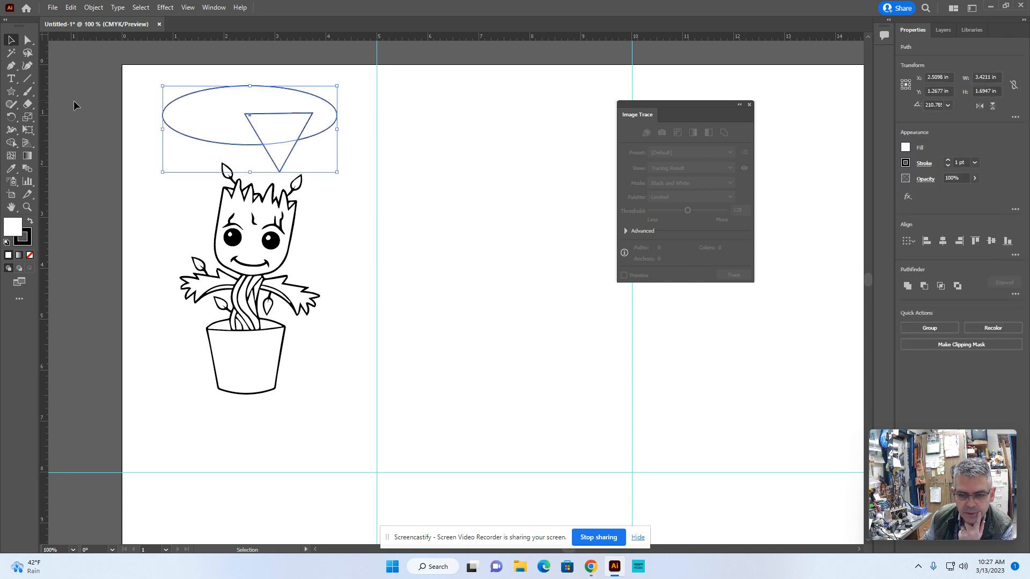
click(16, 144)
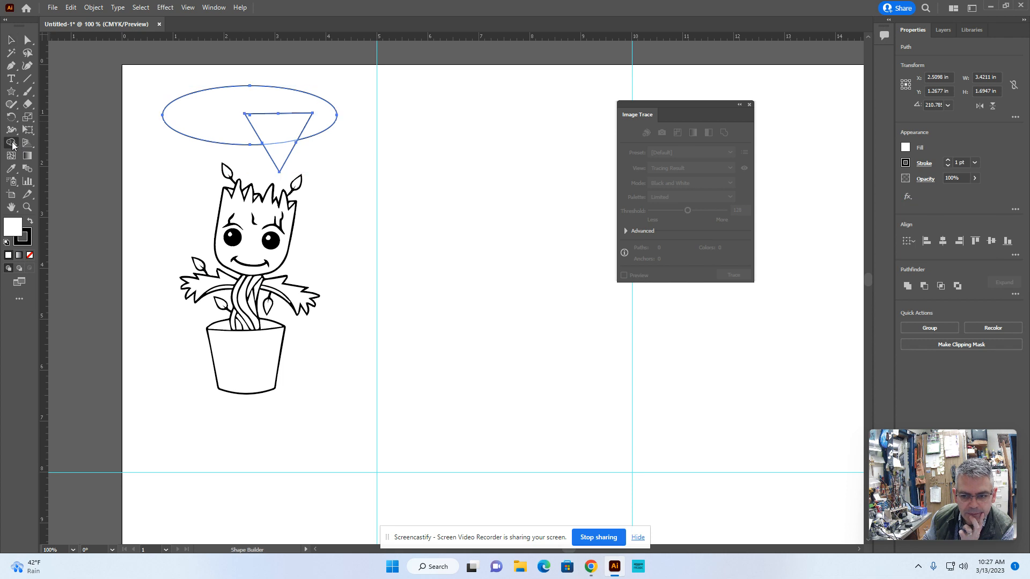
drag(269, 121, 279, 153)
click(11, 41)
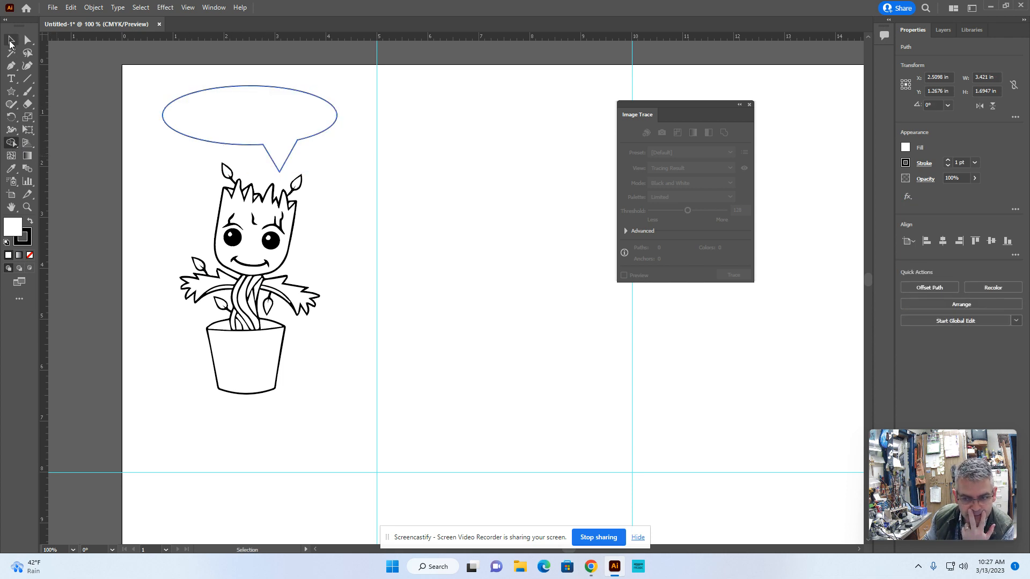
click(73, 136)
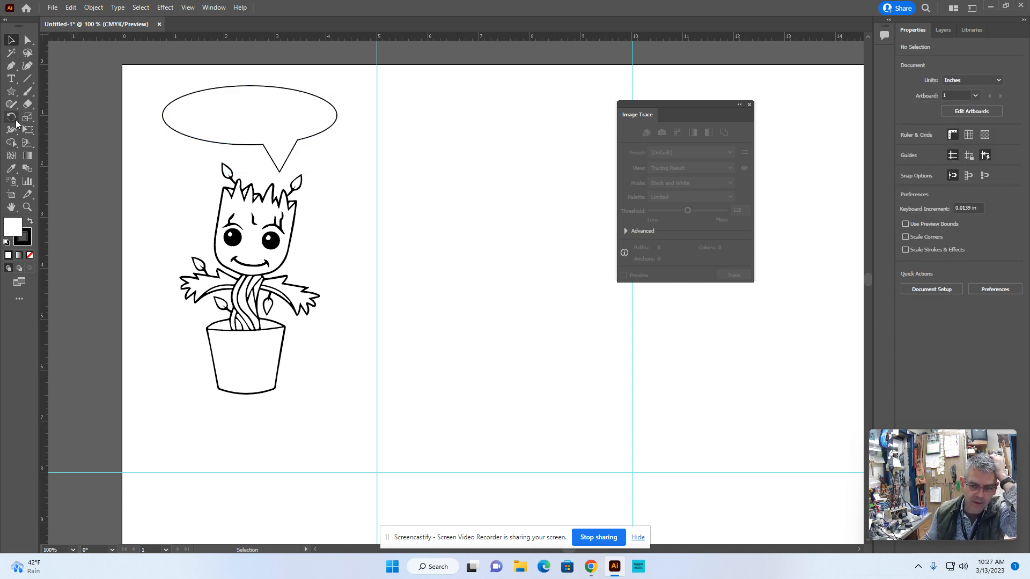
Add a text area about 2.38 by 0.62 in inside the speech bubble, reading "I am Groot?"
click(11, 78)
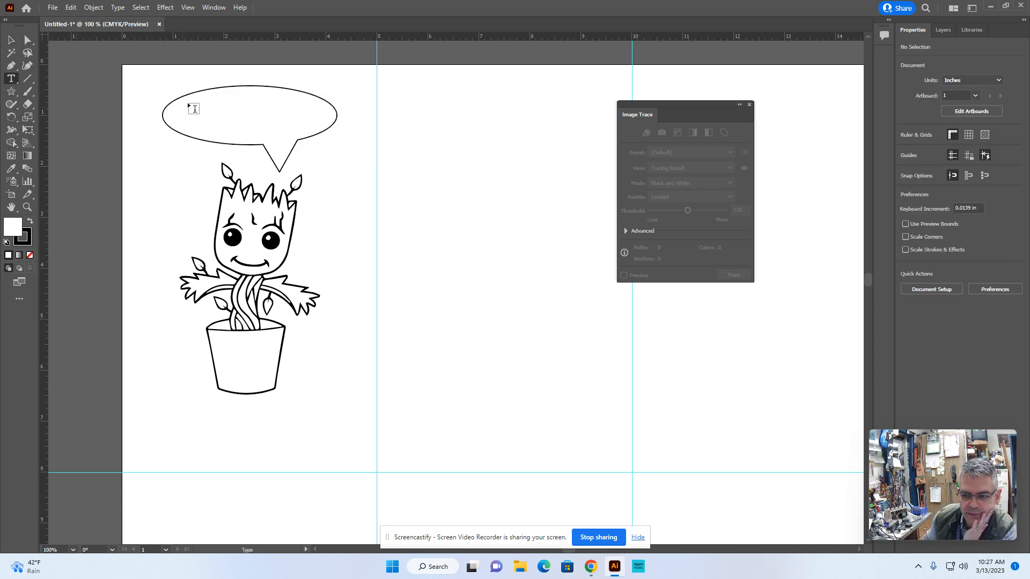
drag(188, 99, 309, 129)
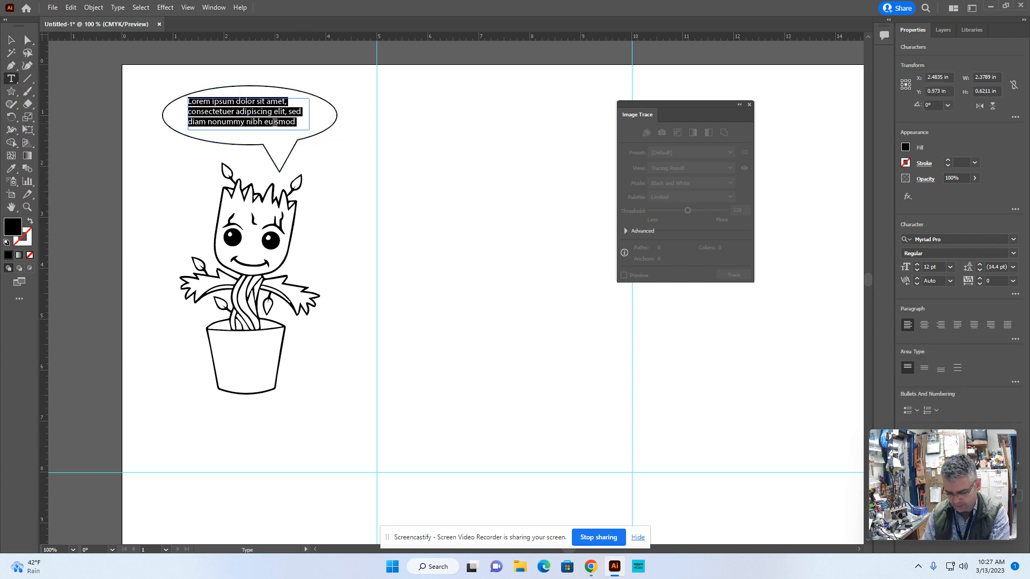
key(BackSpace)
text(I am Groot?)
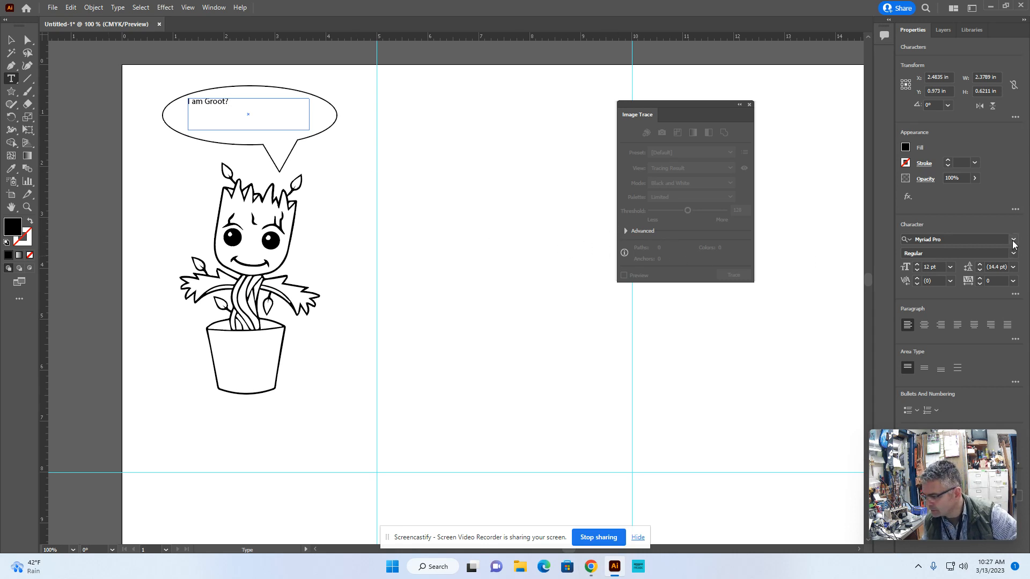
Try to set the speech bubble text to the Ravie font at 36 pt
click(1013, 239)
scroll(941, 381, down, 7)
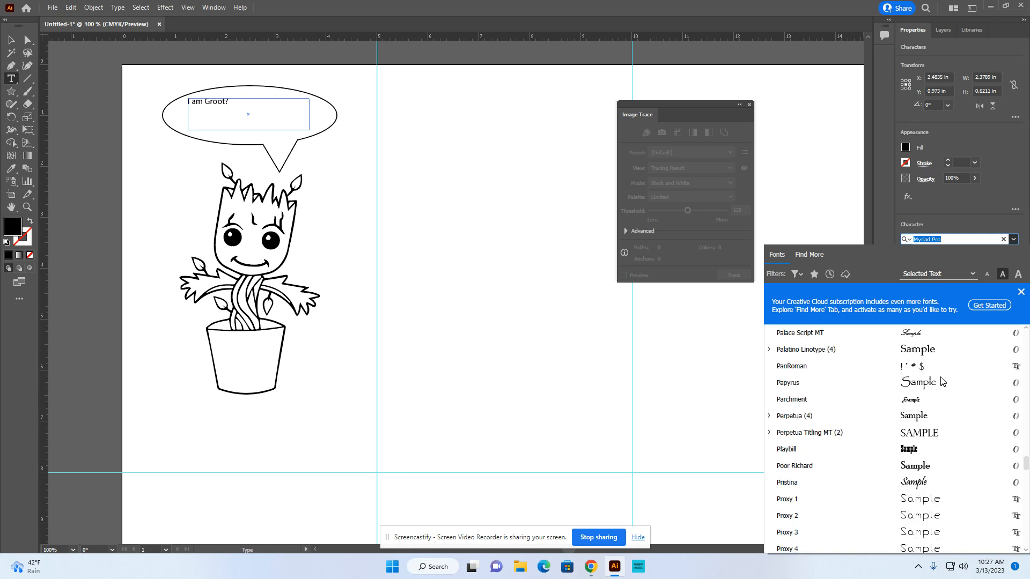
scroll(940, 382, down, 12)
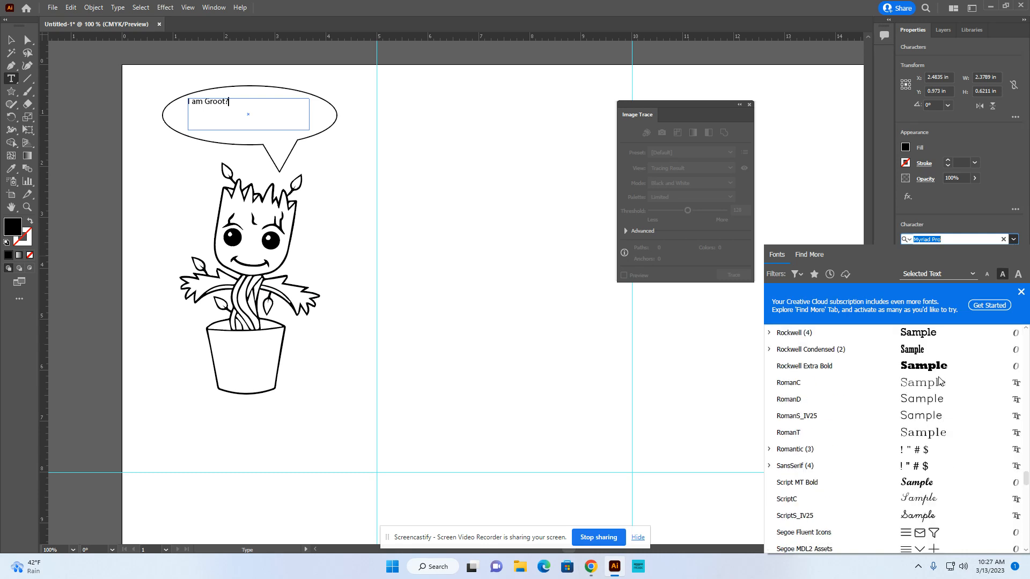
scroll(938, 381, down, 12)
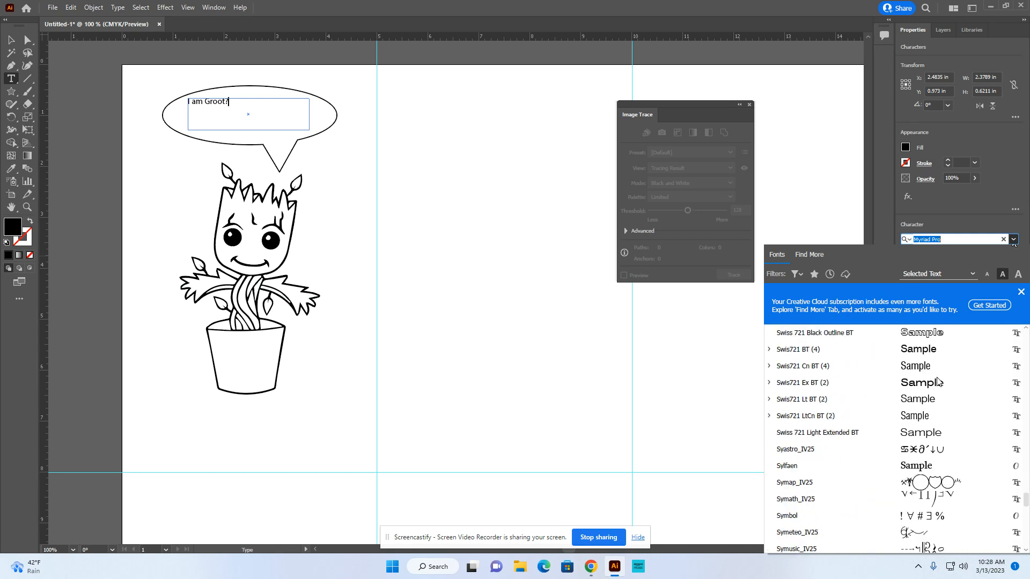
scroll(934, 379, down, 3)
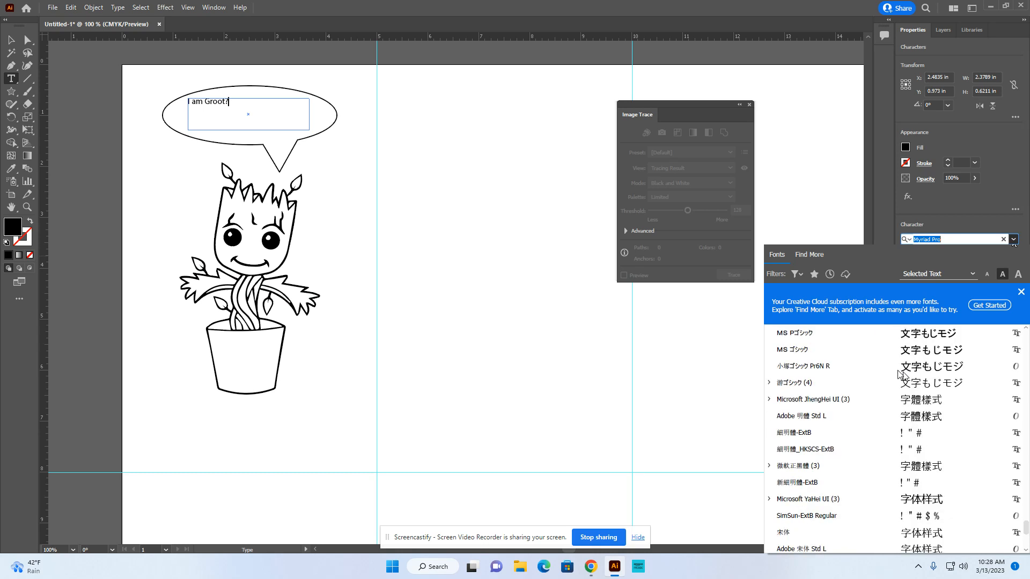
scroll(932, 377, up, 10)
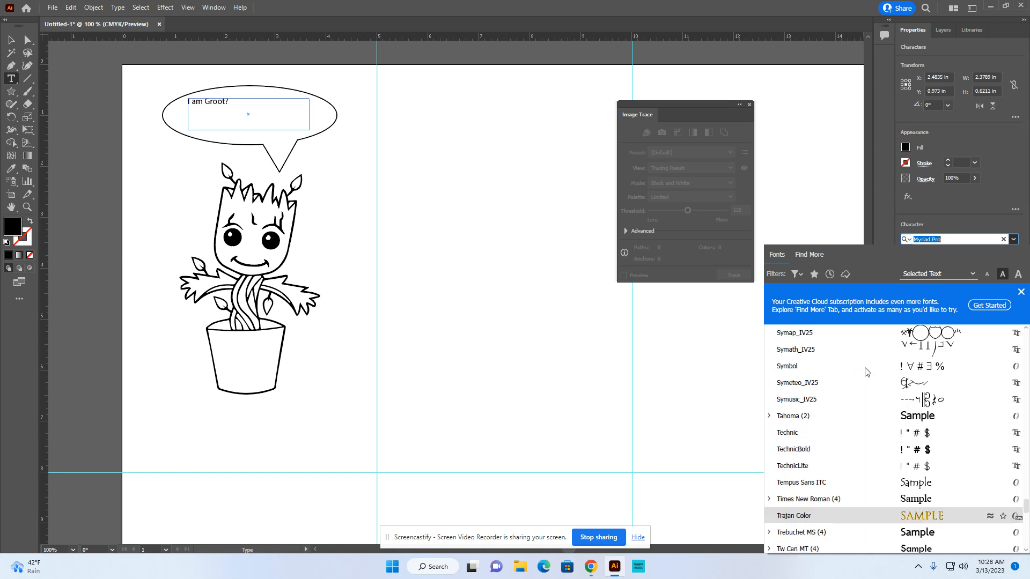
scroll(867, 371, up, 6)
scroll(866, 371, up, 6)
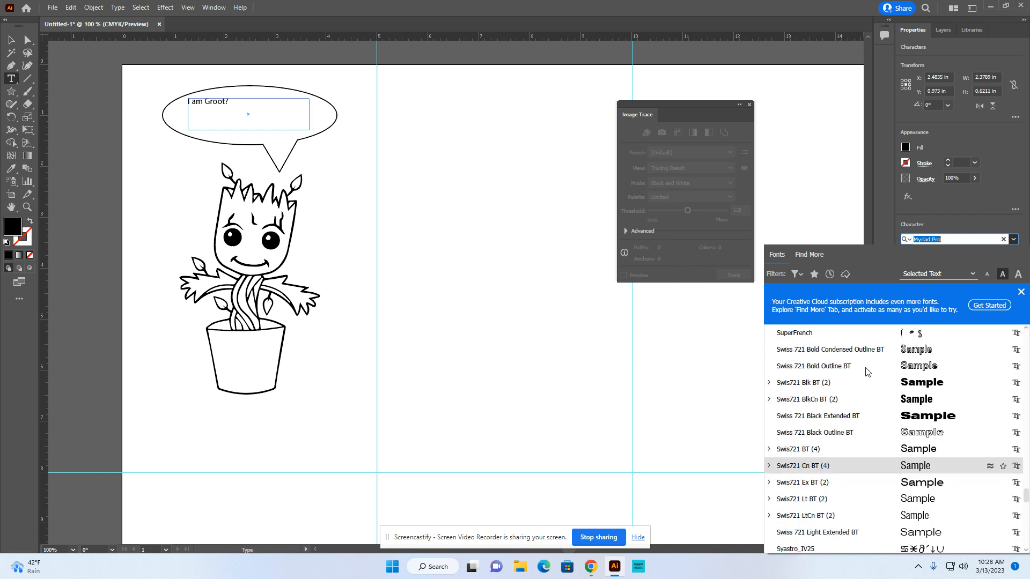
scroll(867, 370, up, 8)
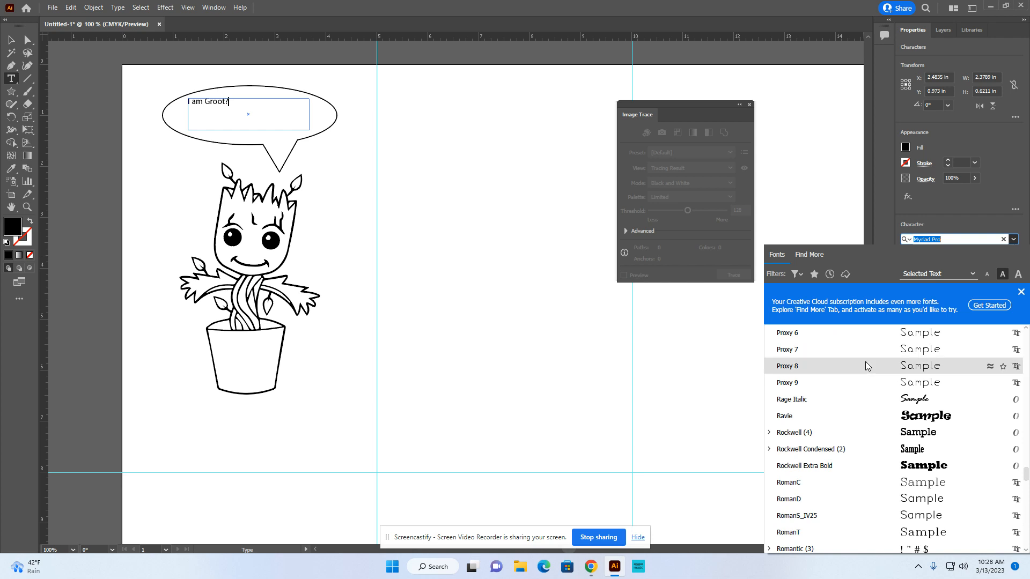
scroll(867, 366, up, 2)
scroll(867, 366, down, 1)
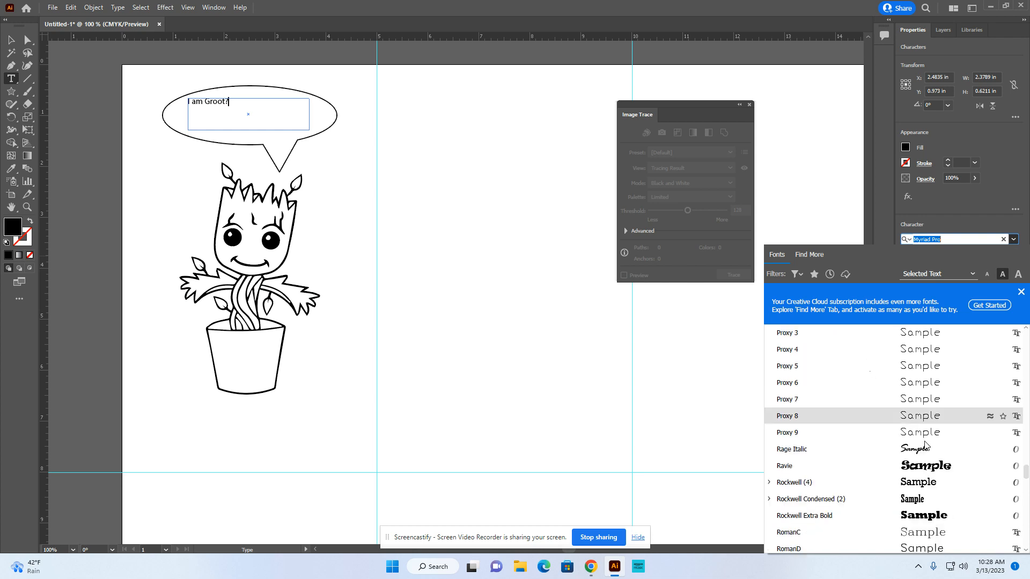
click(930, 465)
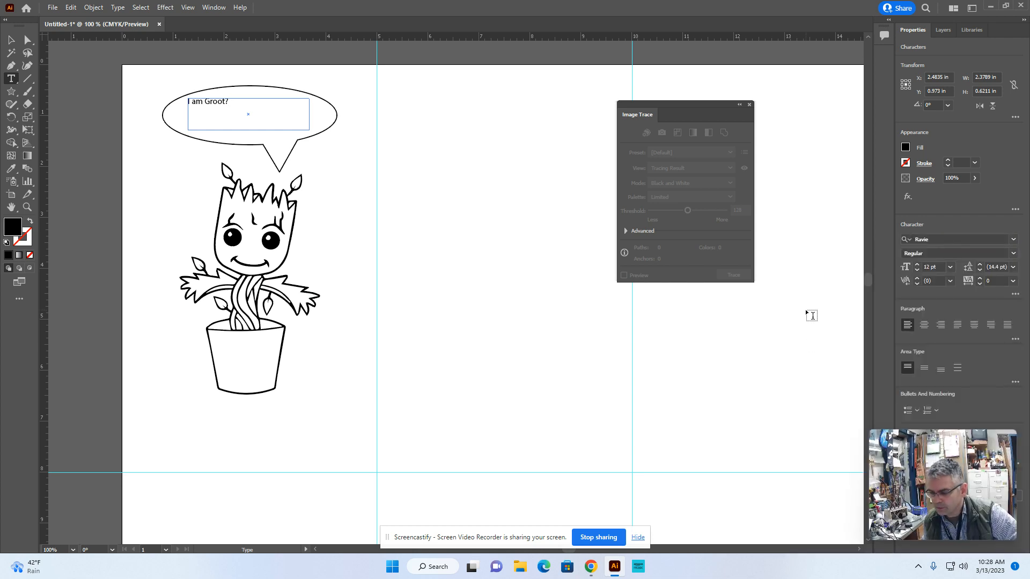
click(949, 268)
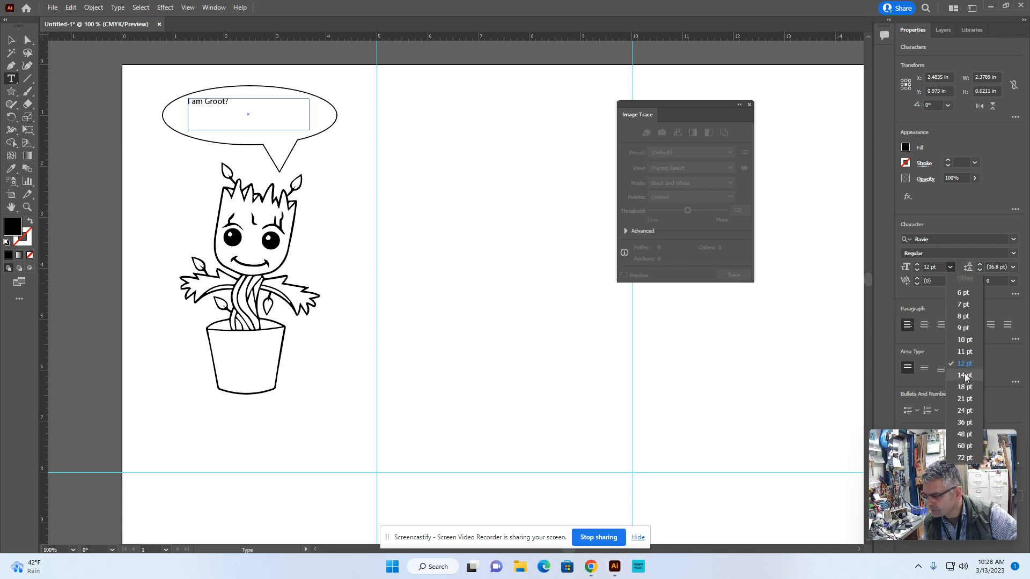
click(964, 422)
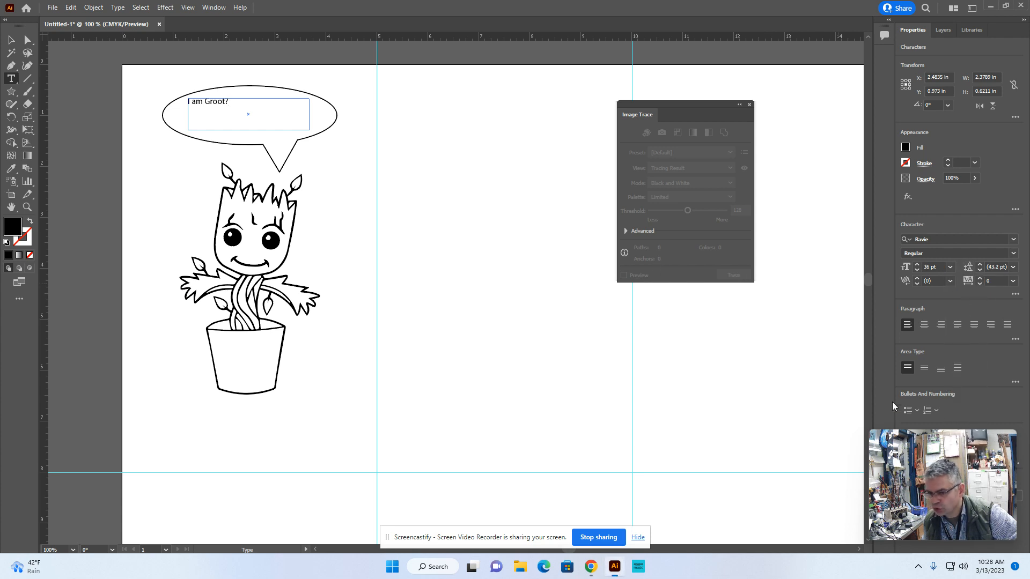
Select the whole "I am Groot?" text and set it to the Mistral font at 36 pt
click(239, 104)
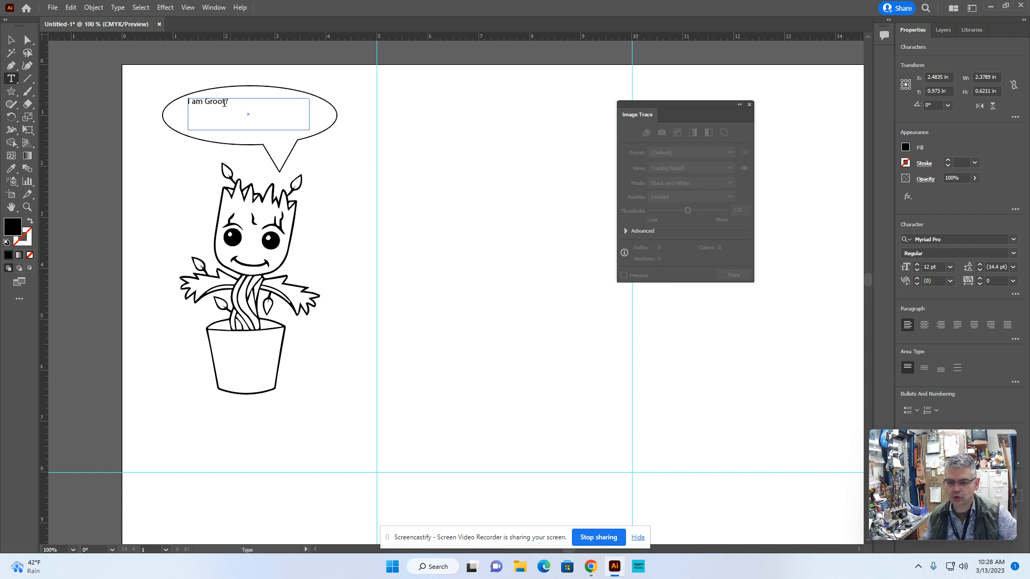
triple_click(239, 104)
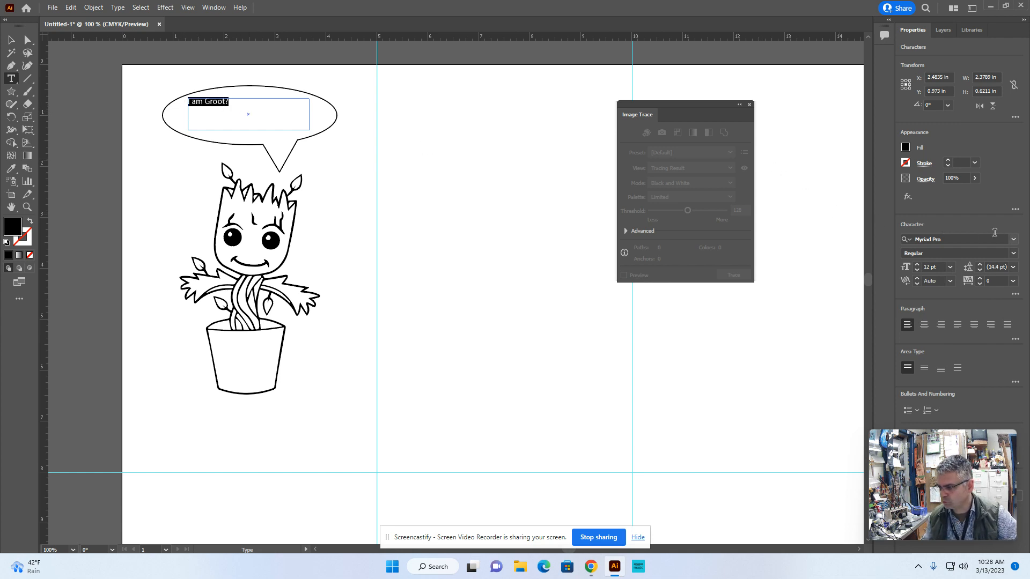
click(1013, 240)
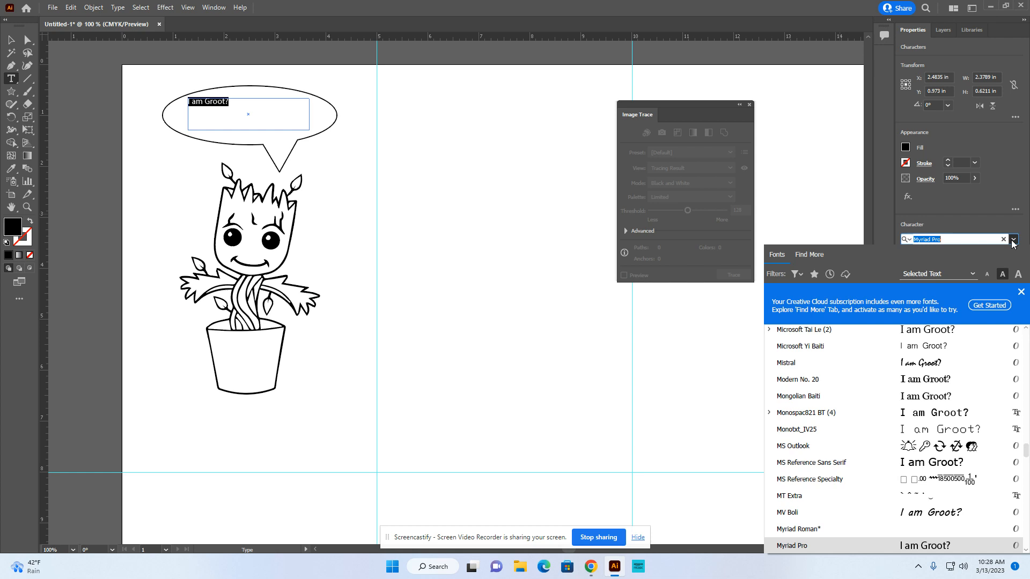
click(928, 368)
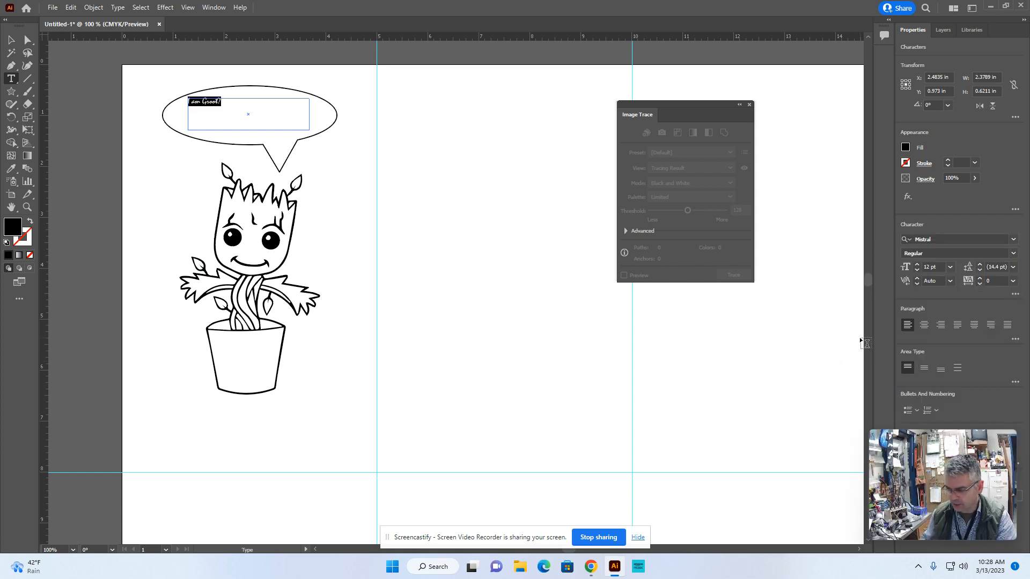
click(949, 267)
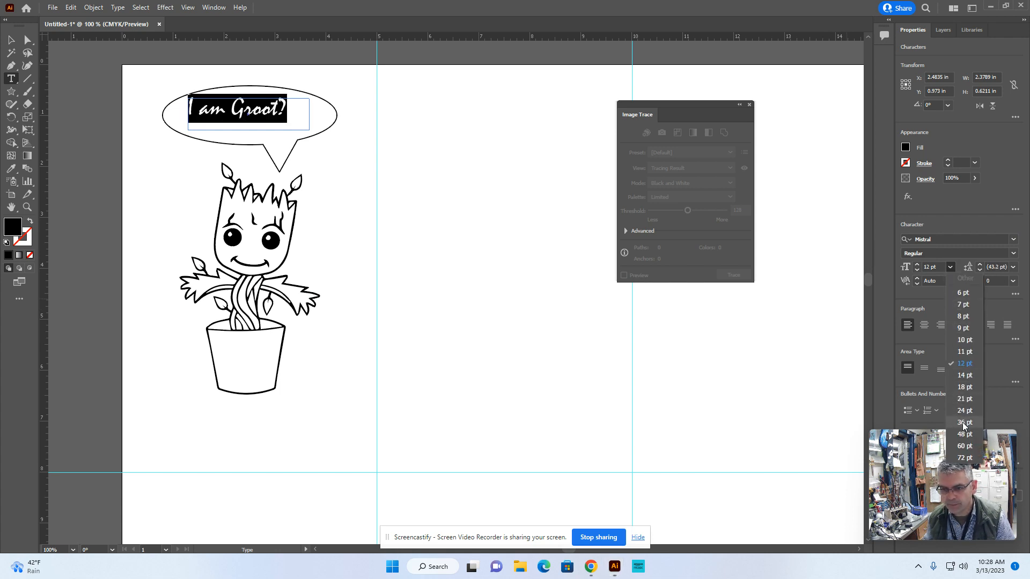
click(963, 422)
Move the "I am Groot?" text to the middle of the speech bubble and deselect it
click(10, 39)
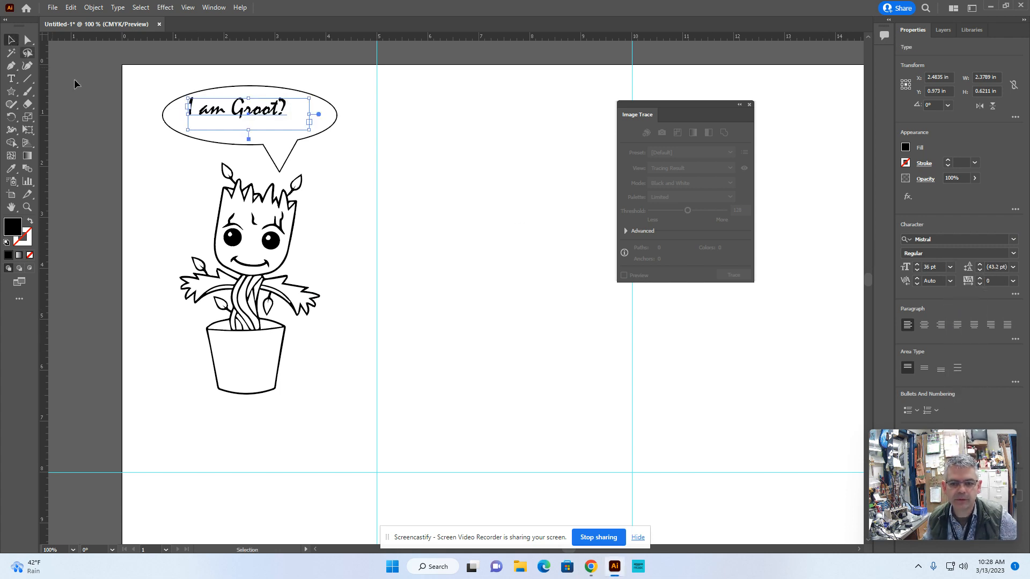
click(74, 83)
drag(235, 116, 249, 124)
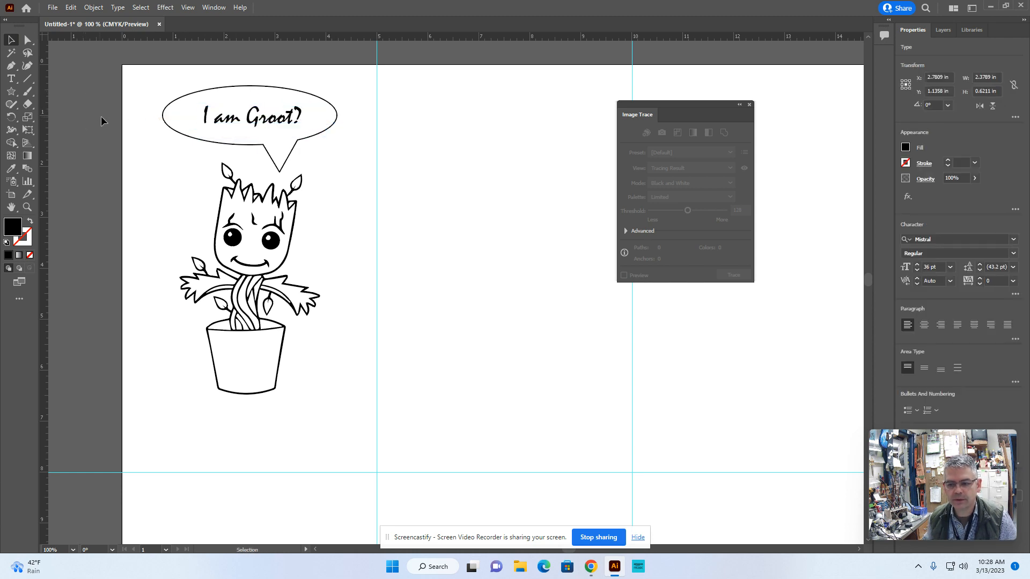
click(101, 116)
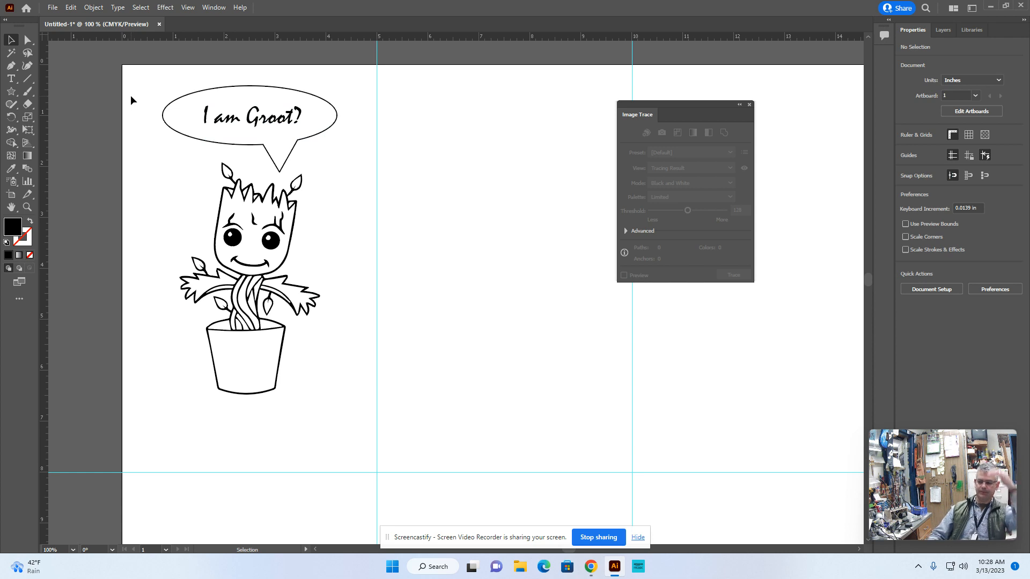